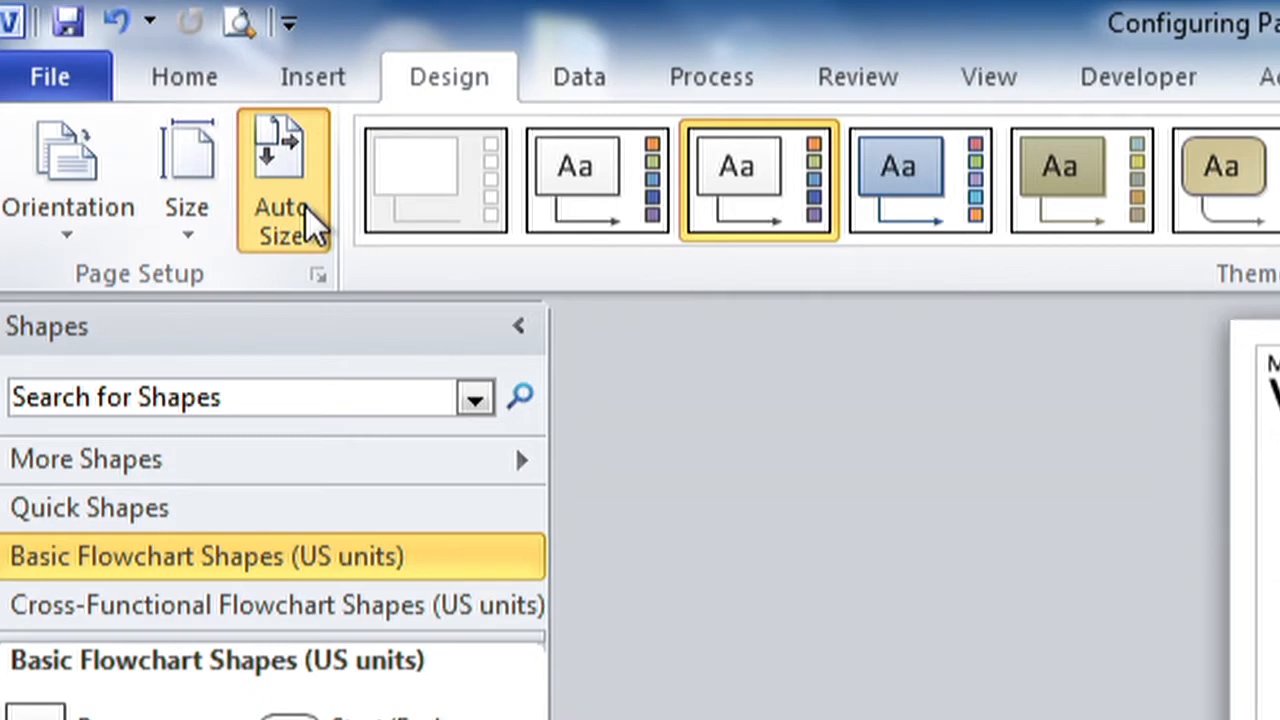
# - Turn on Auto Size for the page and move the Get Manager Approval shape past the page's right edge
pyautogui.click(320, 240)
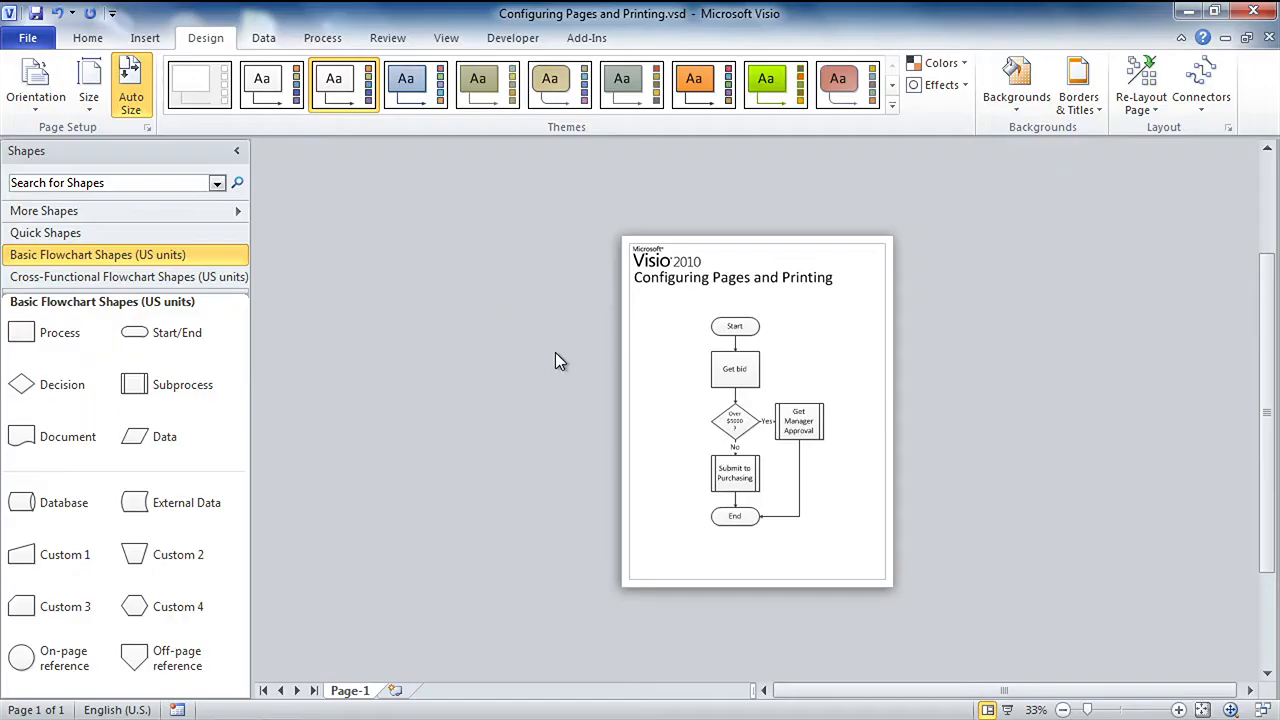
pyautogui.moveTo(800, 420); pyautogui.dragTo(1005, 424)
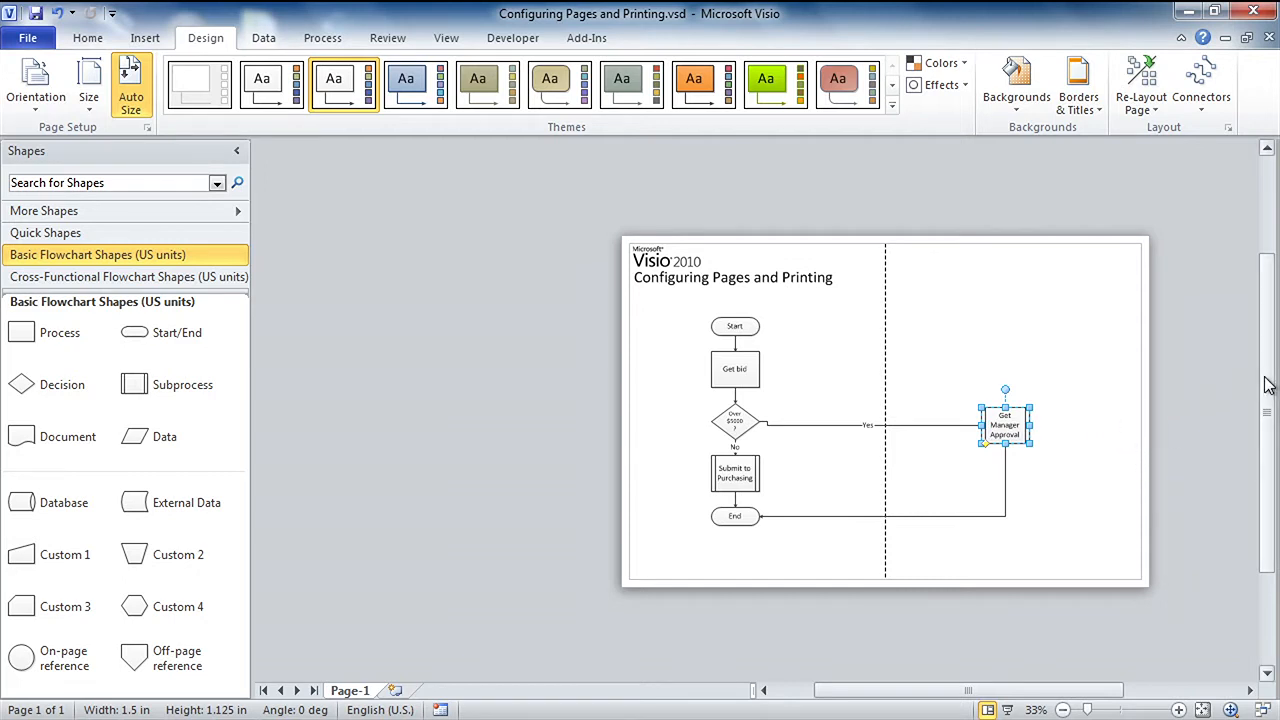
# - Move the Submit to Purchasing and End shapes together below the page's bottom edge
pyautogui.moveTo(1268, 388); pyautogui.dragTo(1270, 422)
pyautogui.scroll(-2, 1270, 422)
pyautogui.moveTo(671, 432); pyautogui.dragTo(809, 332)
pyautogui.moveTo(740, 357); pyautogui.dragTo(735, 554)
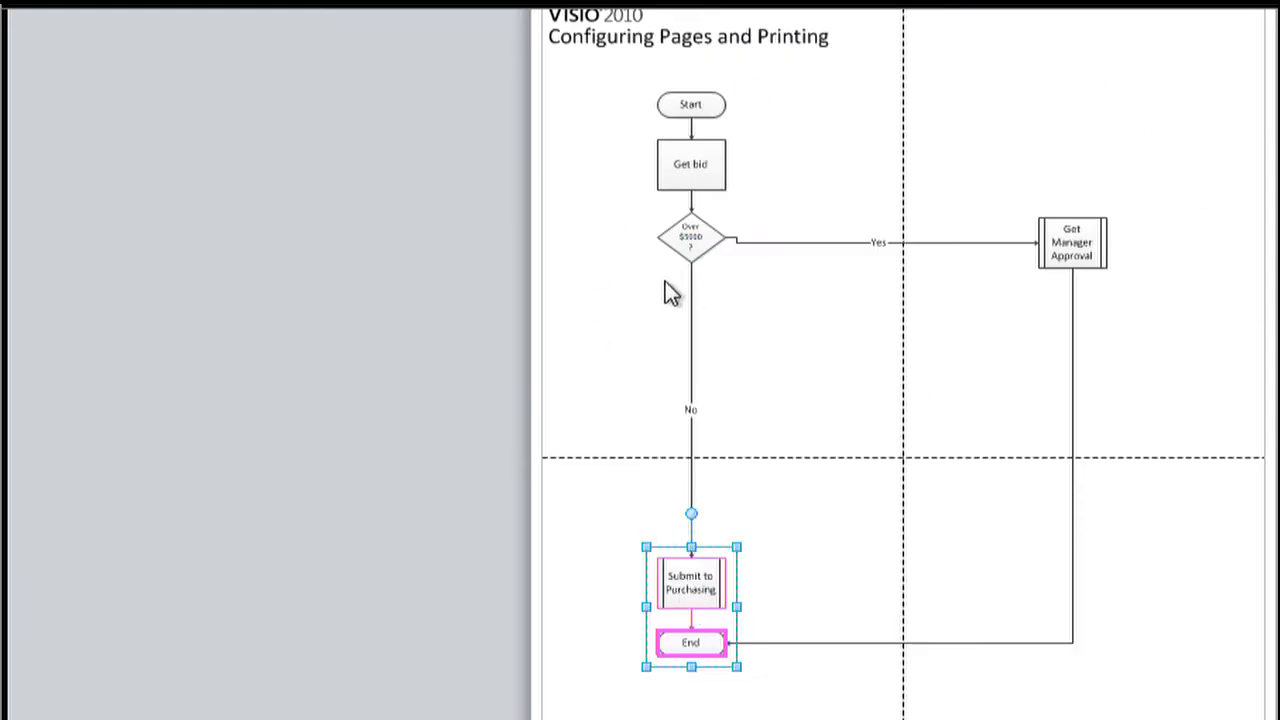
# - Move Get Manager Approval further right into a third column of page tiles and End down into a third row
pyautogui.scroll(-3, 903, 364)
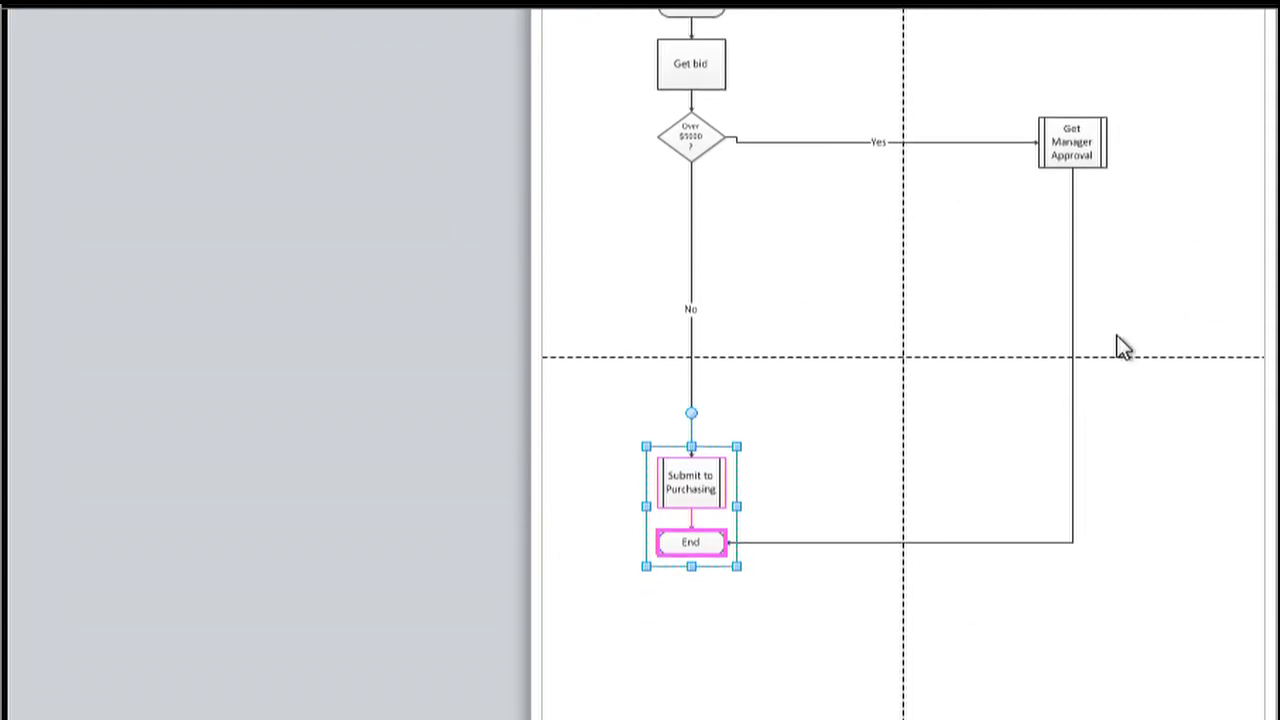
pyautogui.click(1045, 142)
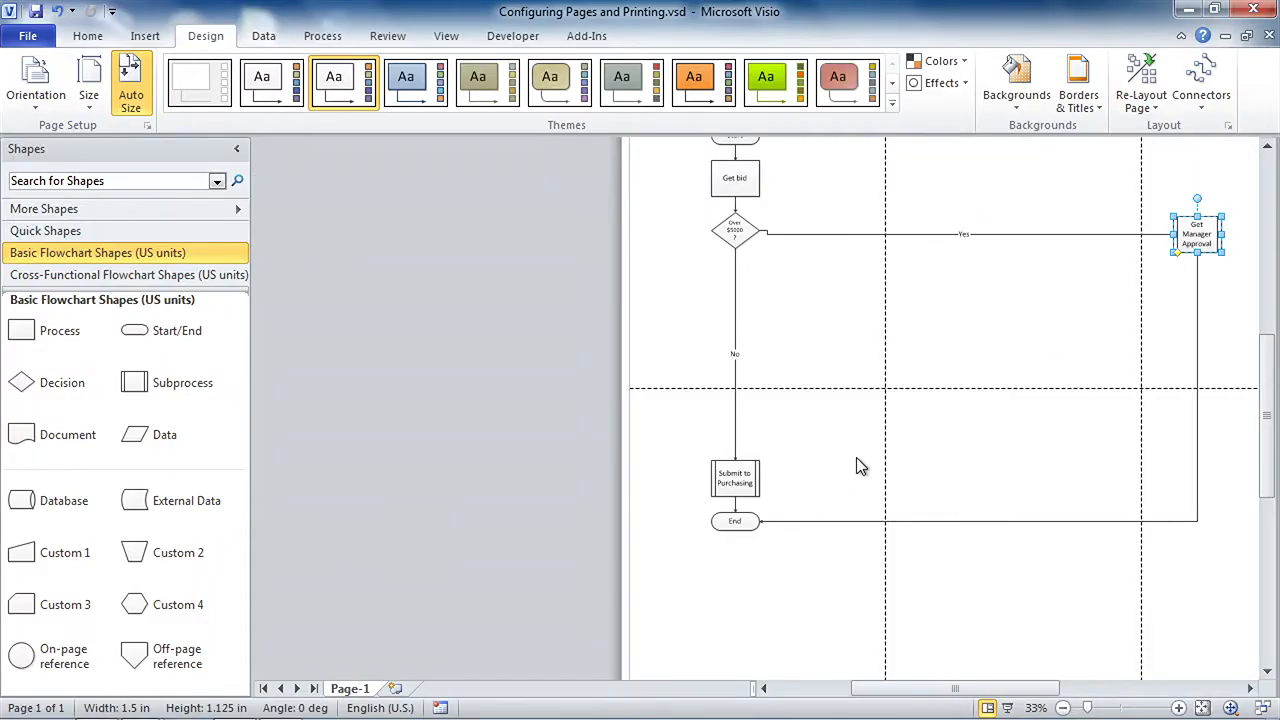
pyautogui.scroll(-2, 860, 463)
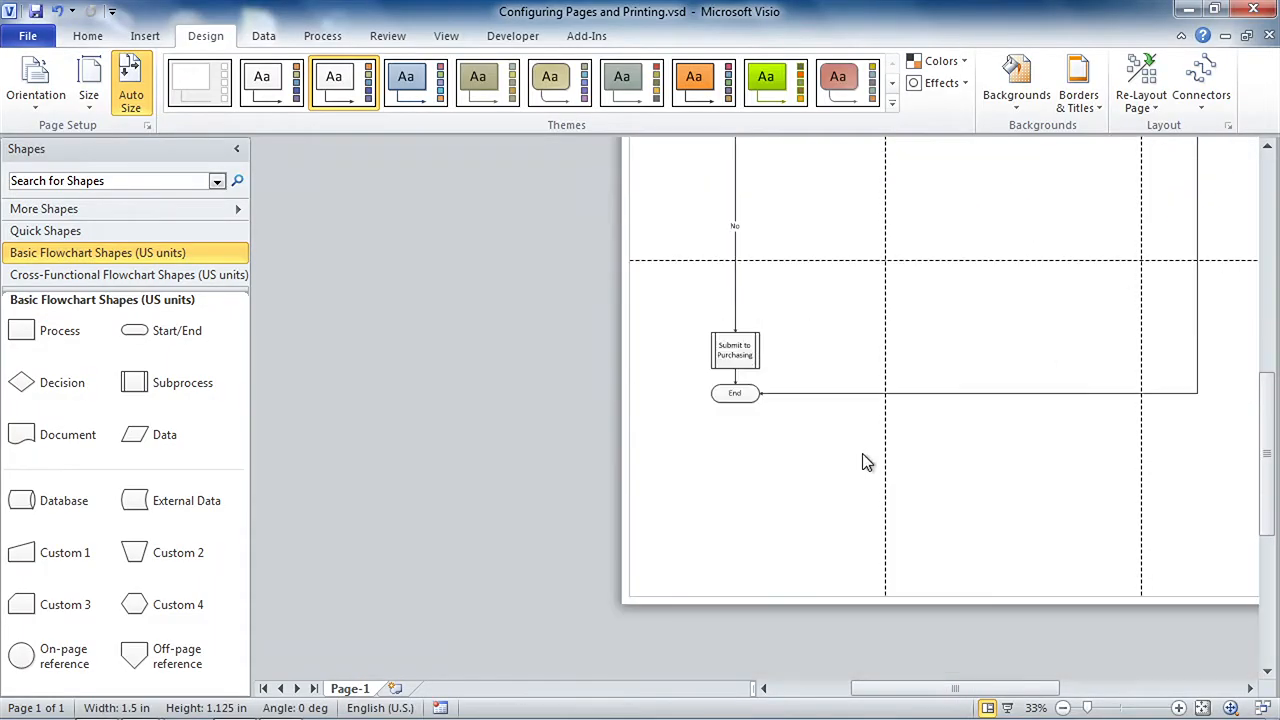
pyautogui.moveTo(734, 339); pyautogui.dragTo(737, 618)
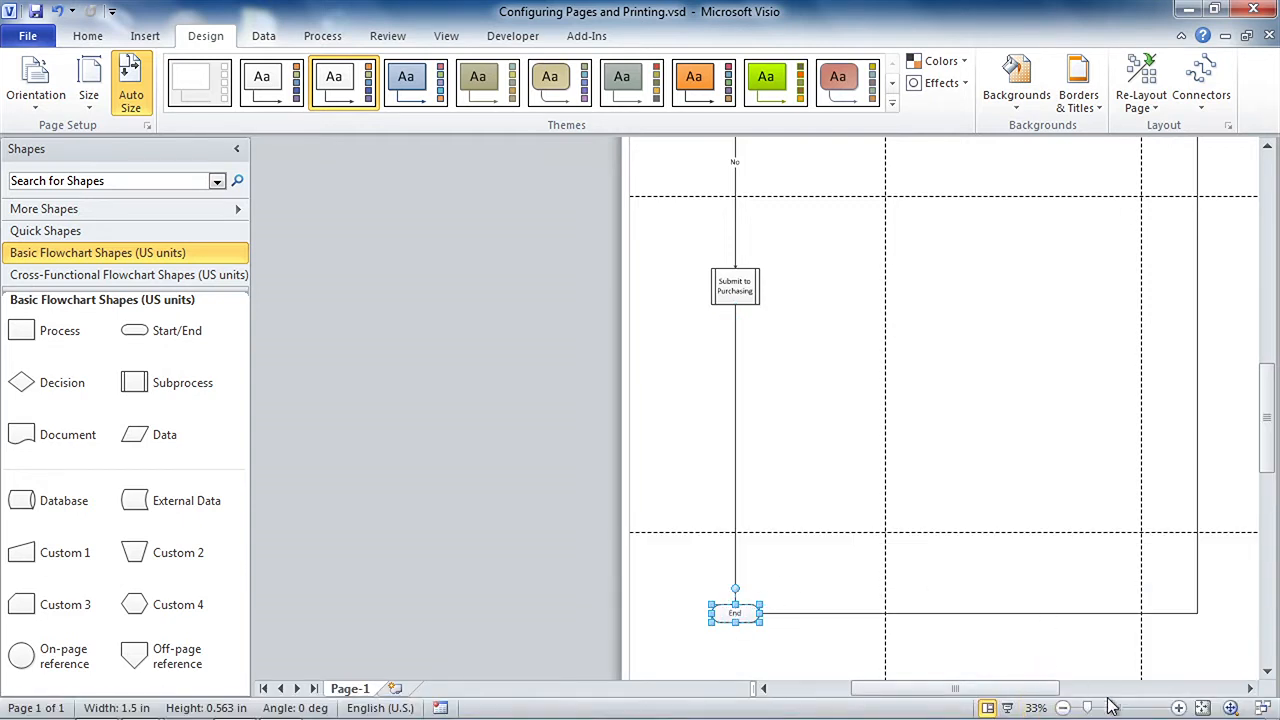
pyautogui.click(1203, 707)
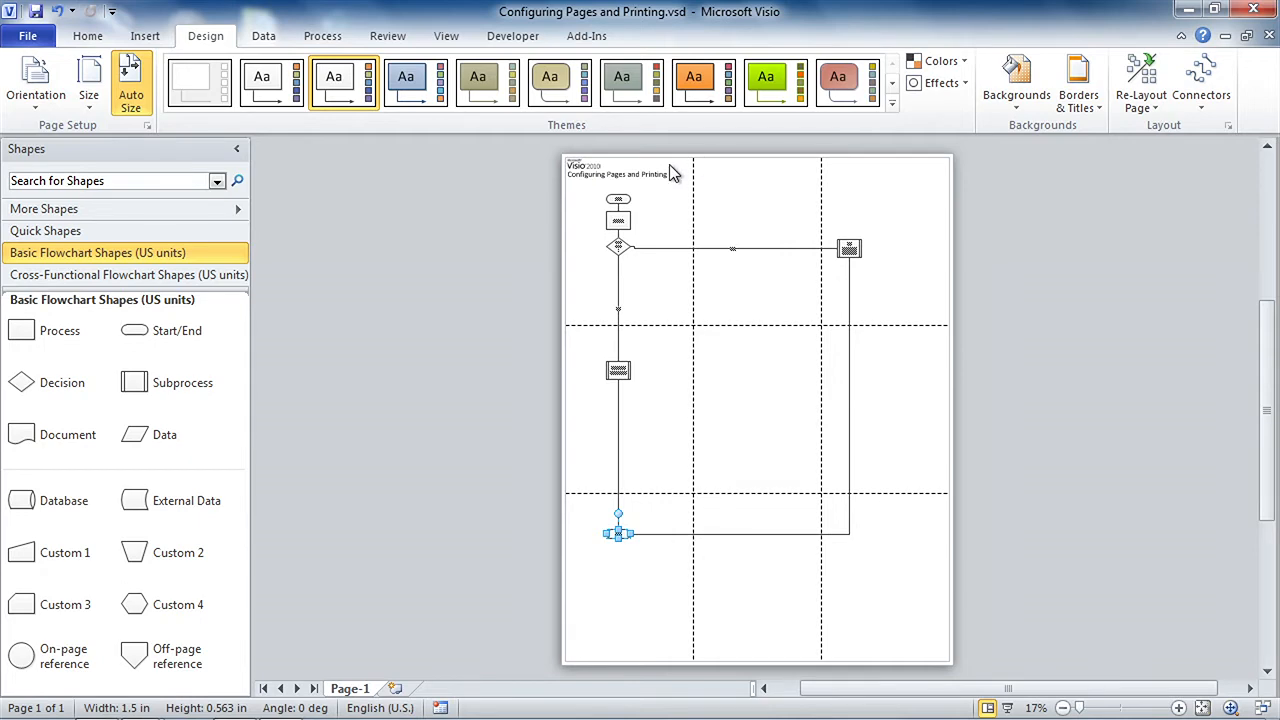
# - Hide the page breaks on the drawing and show them again
pyautogui.click(446, 36)
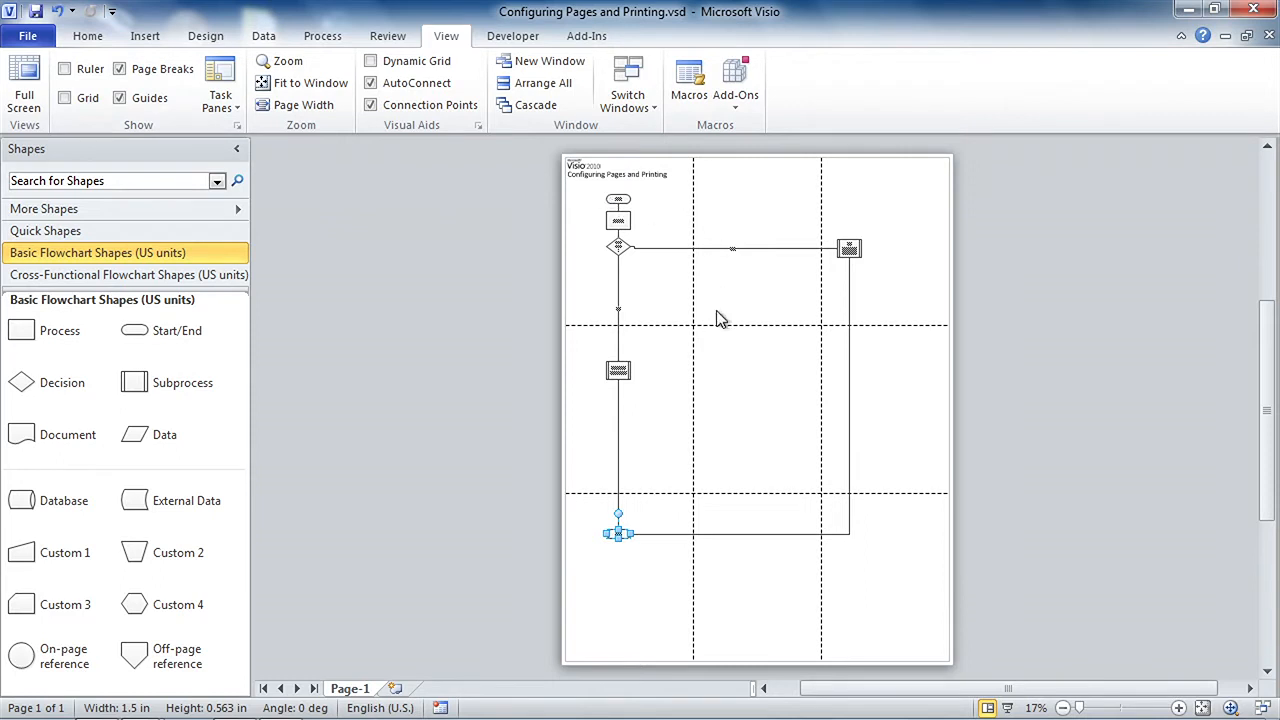
pyautogui.click(120, 69)
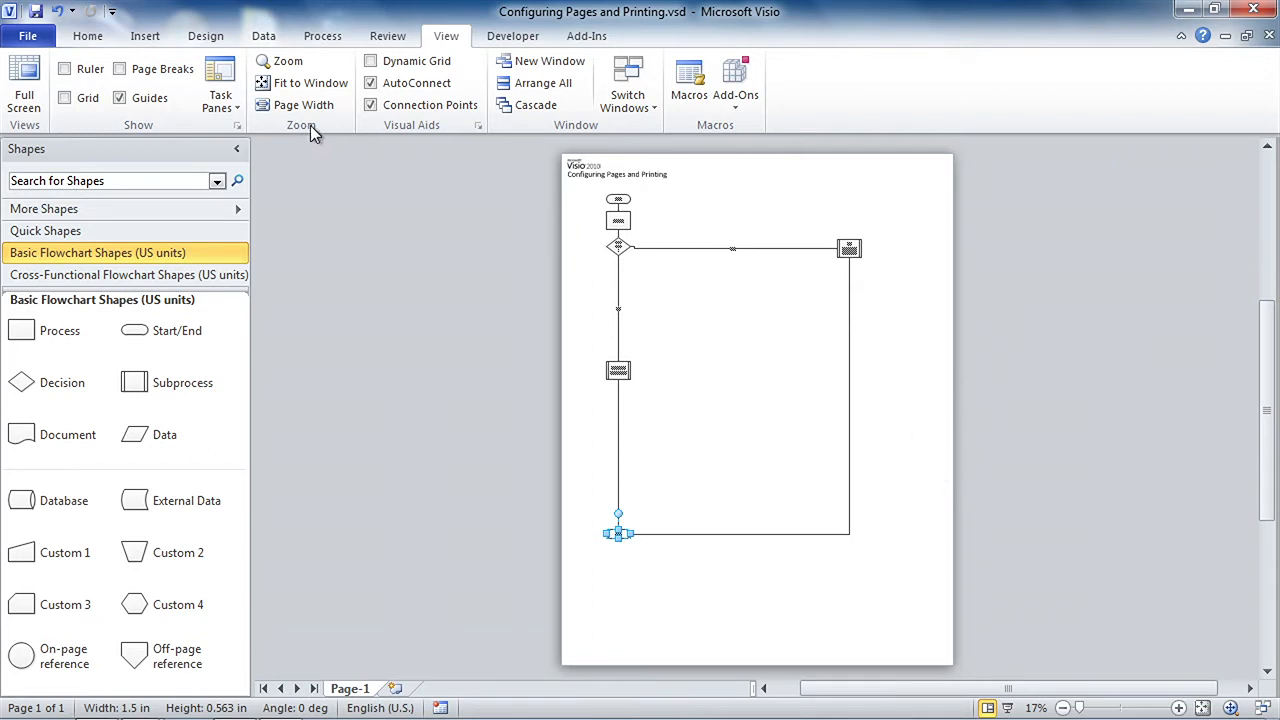
pyautogui.click(155, 75)
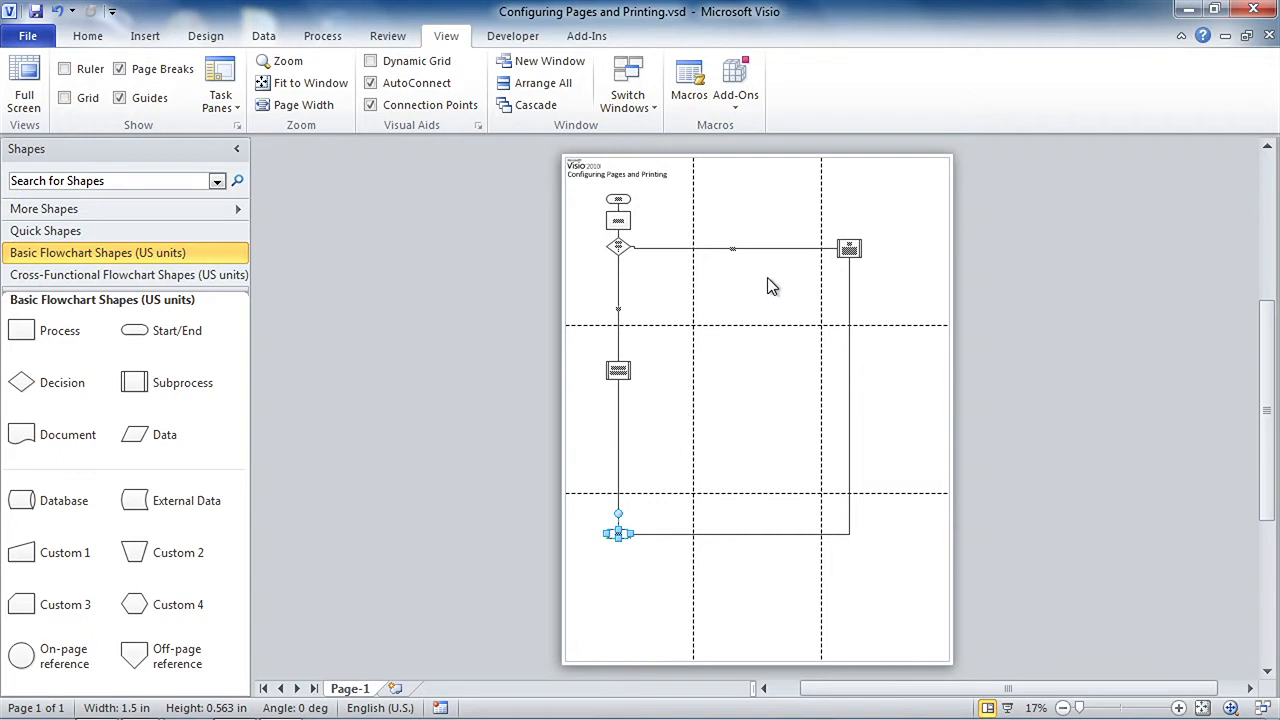
# - Turn off Auto Size, move the Get Manager Approval shape beyond the page's right edge, and undo both changes
pyautogui.click(95, 36)
pyautogui.click(727, 416)
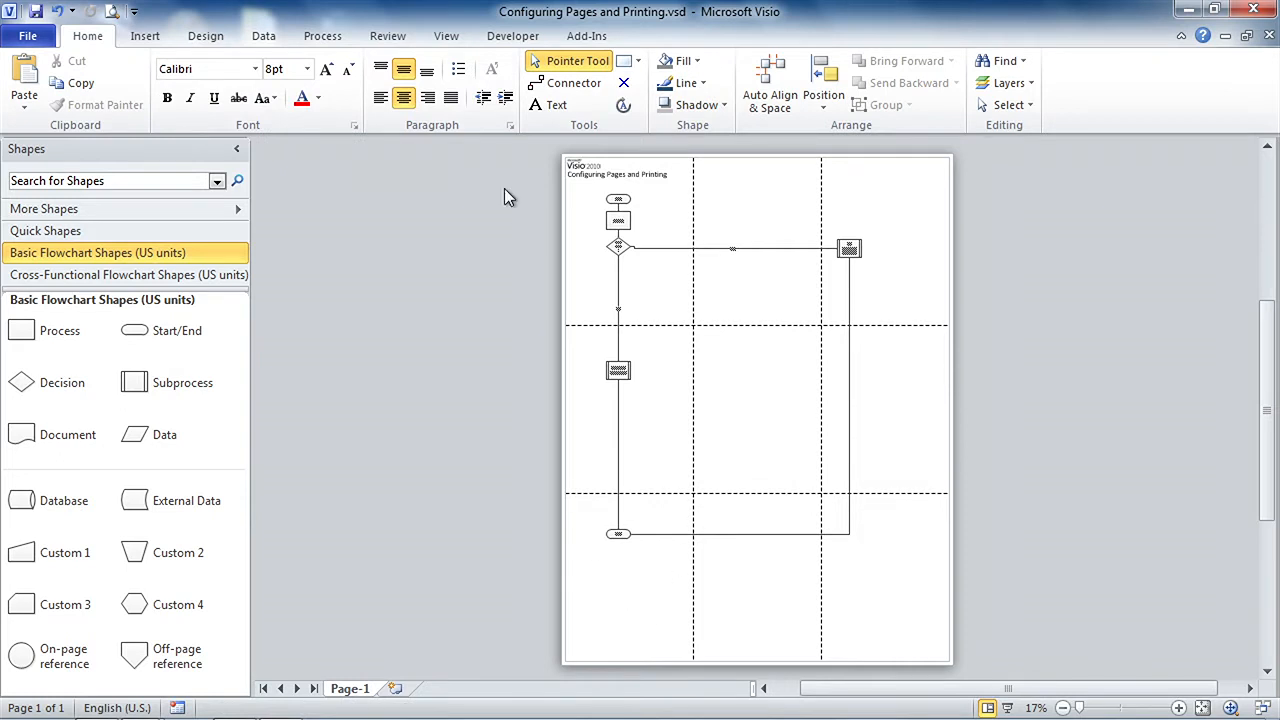
pyautogui.click(205, 42)
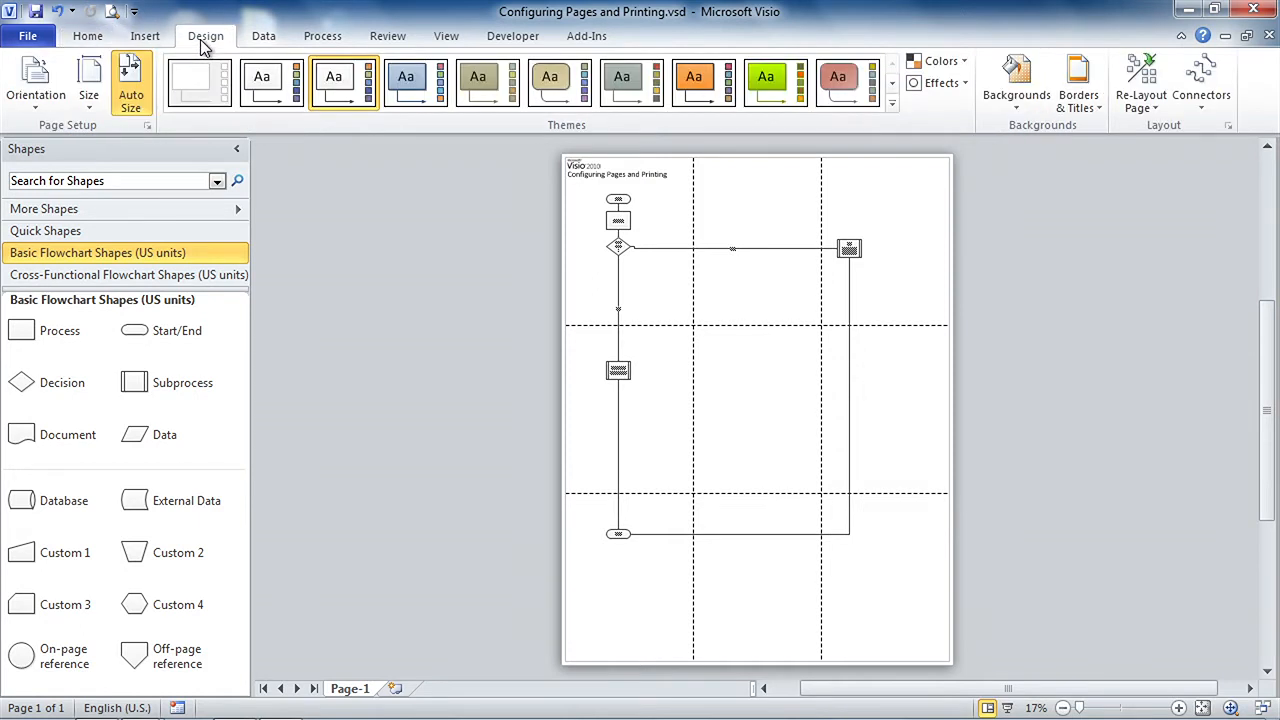
pyautogui.click(145, 103)
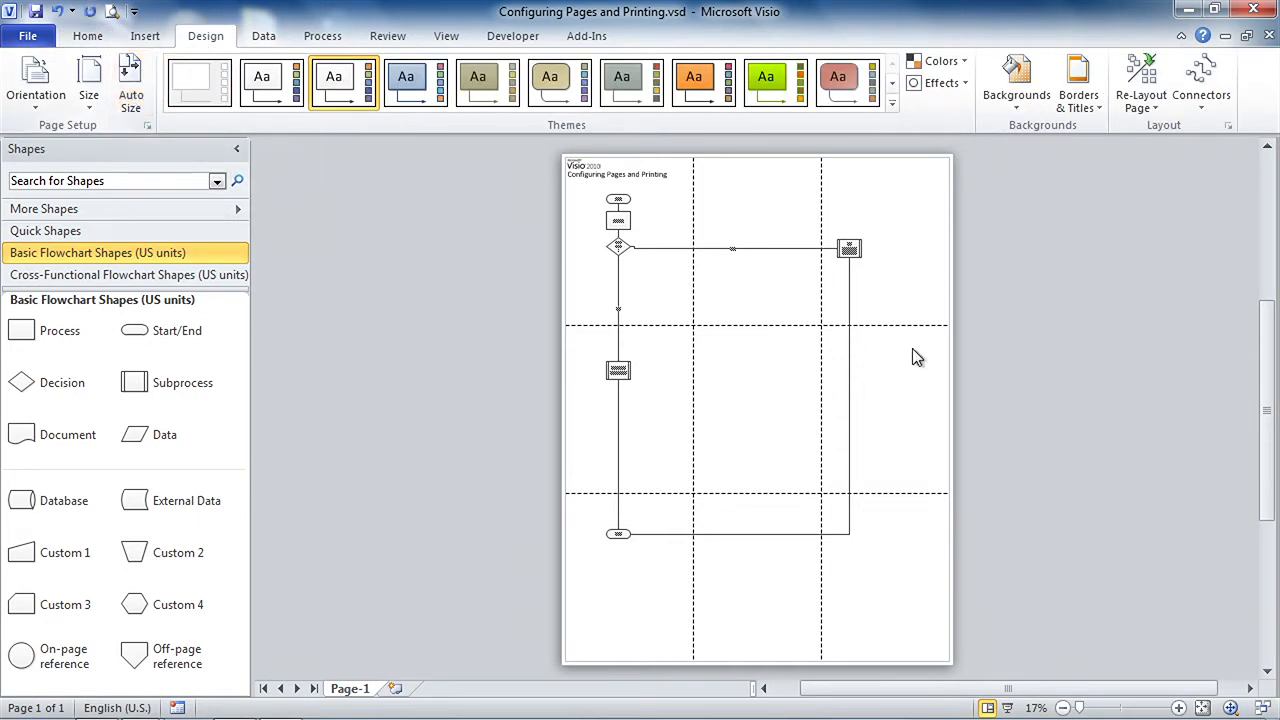
pyautogui.moveTo(848, 249); pyautogui.dragTo(1009, 248)
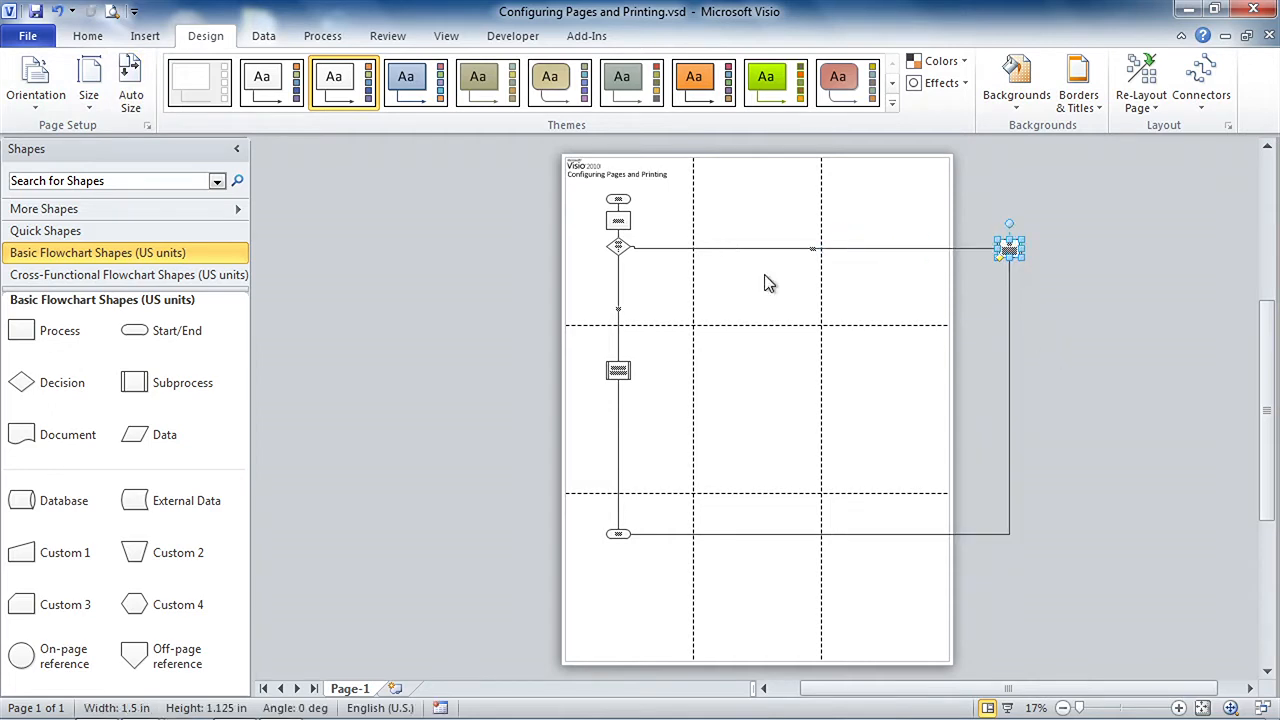
pyautogui.hotkey('ctrl', 'z')
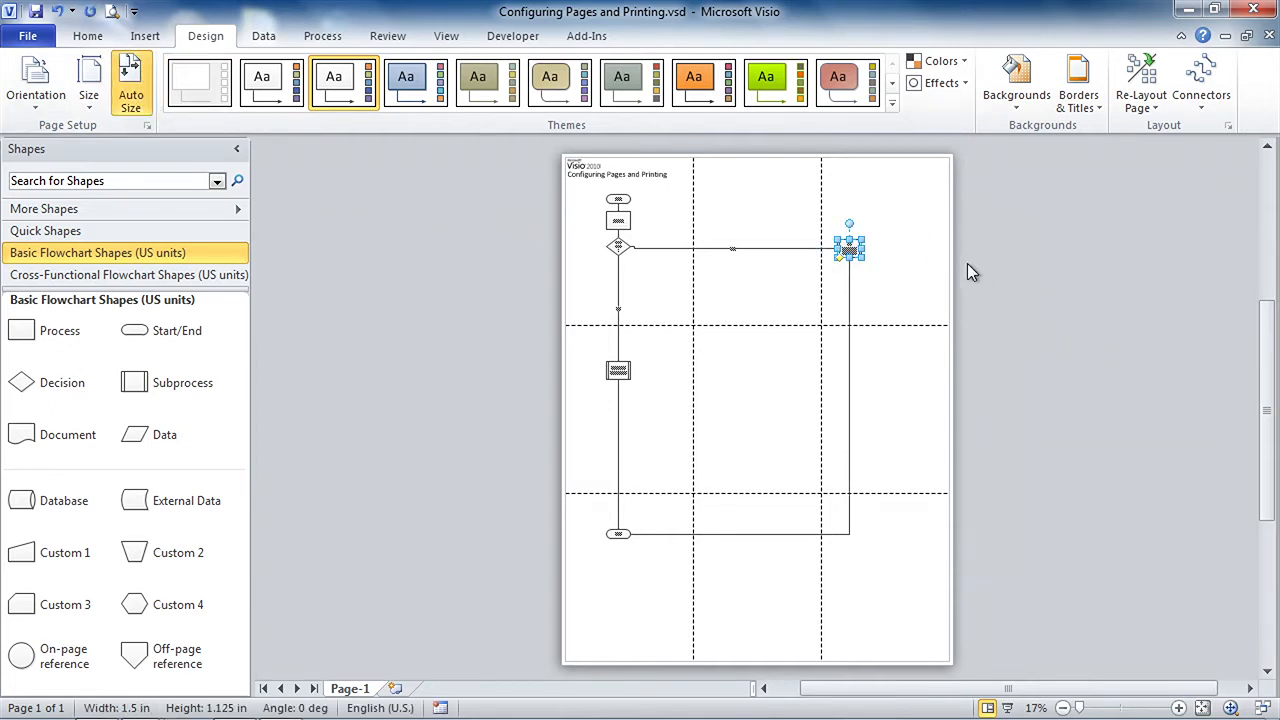
# - Move the Get Manager Approval, Submit to Purchasing and End shapes back into the first page tile around the decision shape
pyautogui.moveTo(849, 248); pyautogui.dragTo(669, 249)
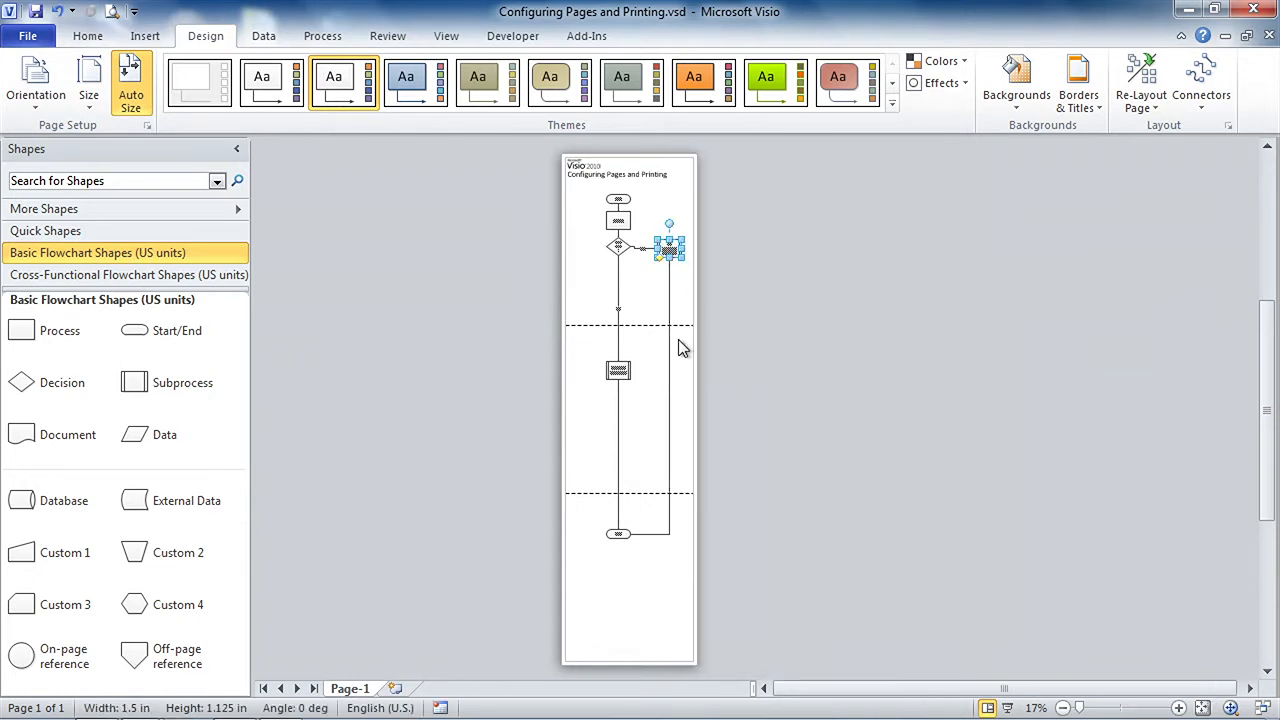
pyautogui.keyDown('shift'); pyautogui.click(622, 370); pyautogui.keyUp('shift')
pyautogui.moveTo(622, 370); pyautogui.dragTo(620, 310)
pyautogui.hotkey('ctrl', 'z')
pyautogui.click(643, 351)
pyautogui.moveTo(624, 364); pyautogui.dragTo(623, 272)
pyautogui.click(627, 375)
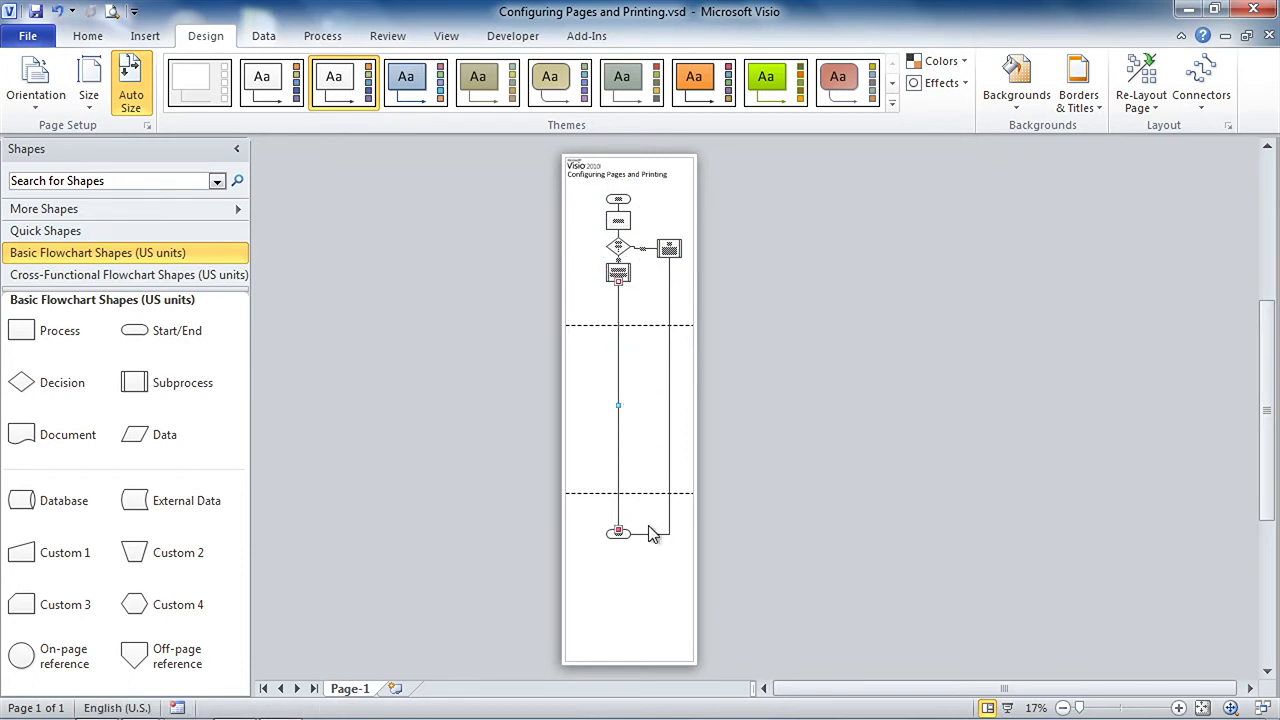
pyautogui.moveTo(615, 537); pyautogui.dragTo(617, 306)
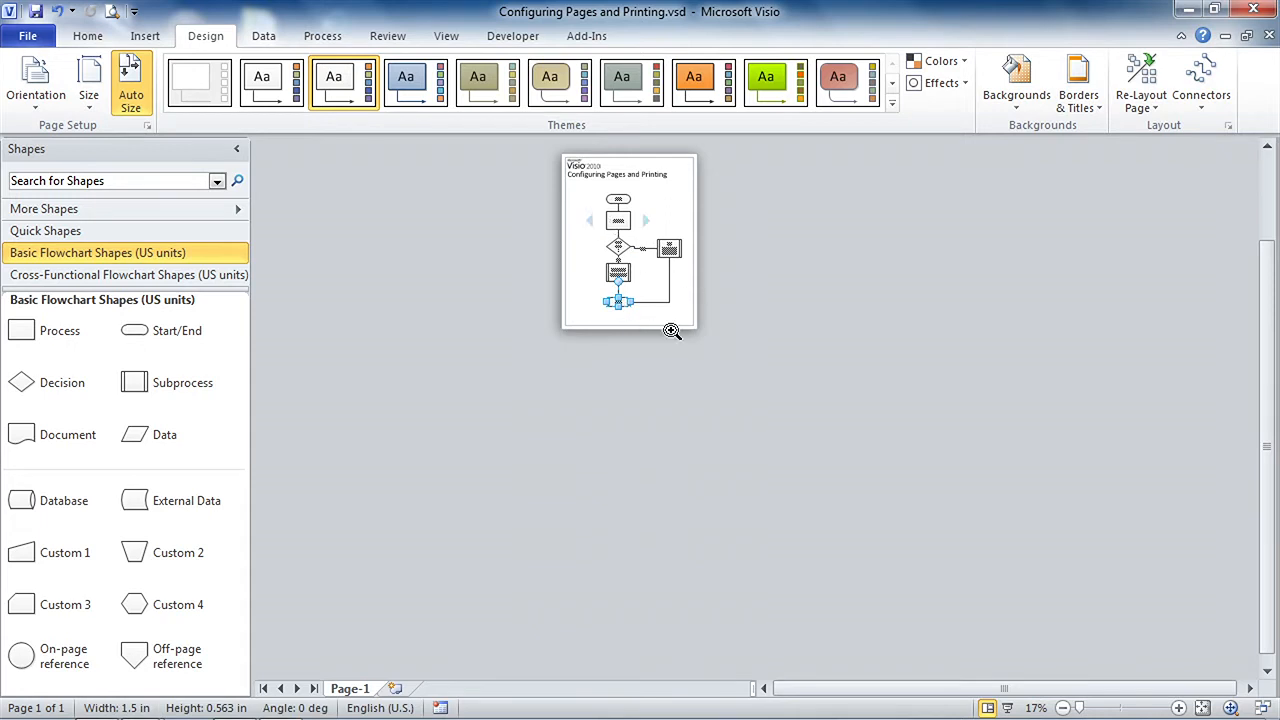
pyautogui.click(1202, 707)
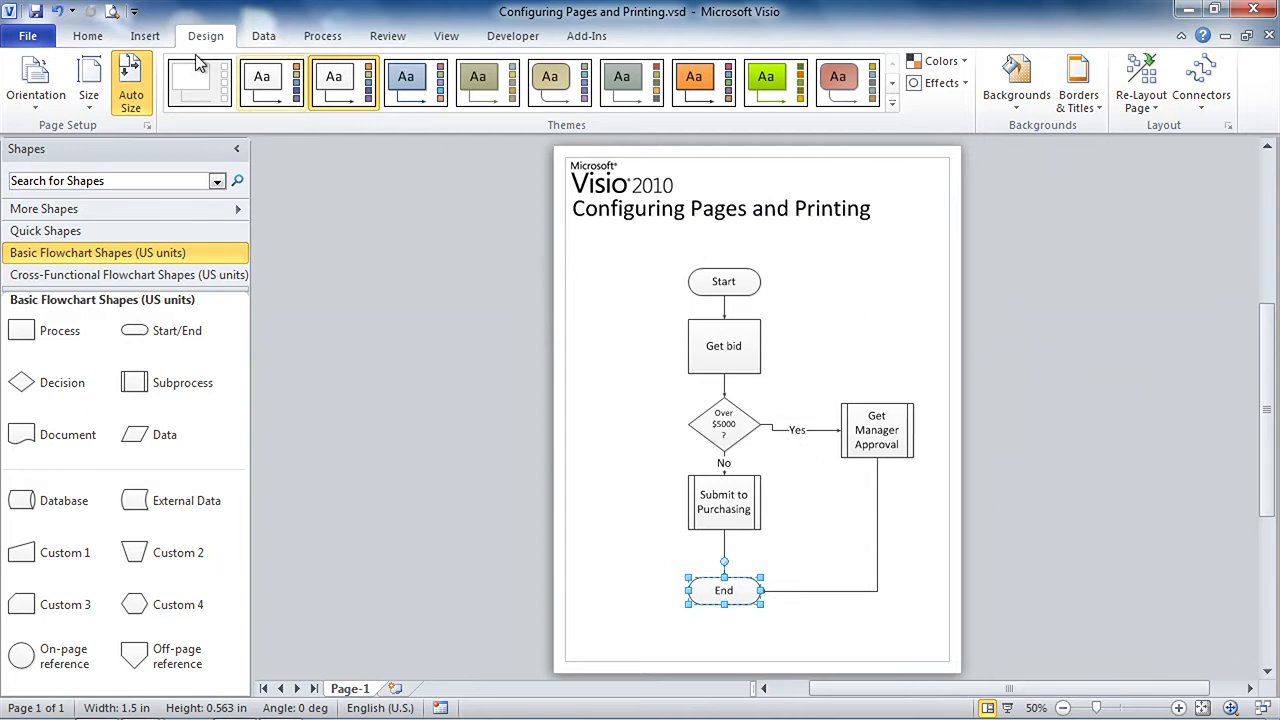
# - Automatically align and space the flowchart shapes, repeating it after shifting Get Manager Approval slightly out of line
pyautogui.click(88, 36)
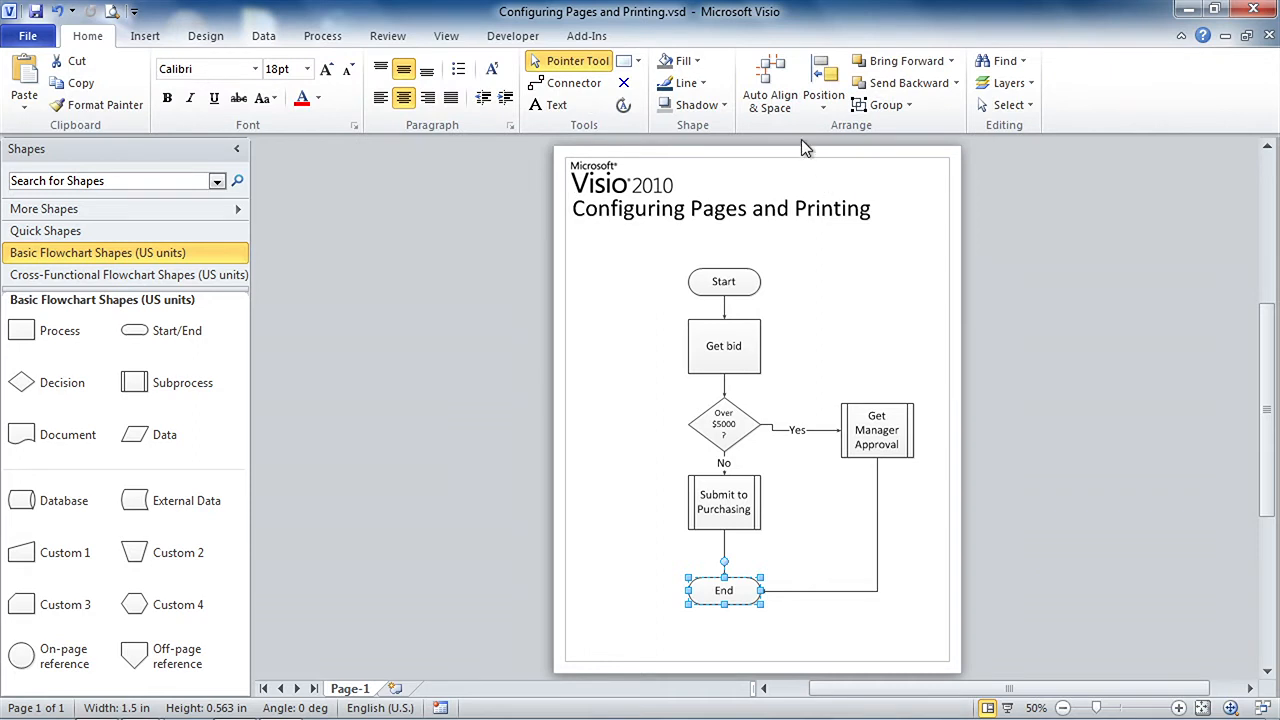
pyautogui.click(781, 86)
pyautogui.moveTo(891, 429); pyautogui.dragTo(873, 418)
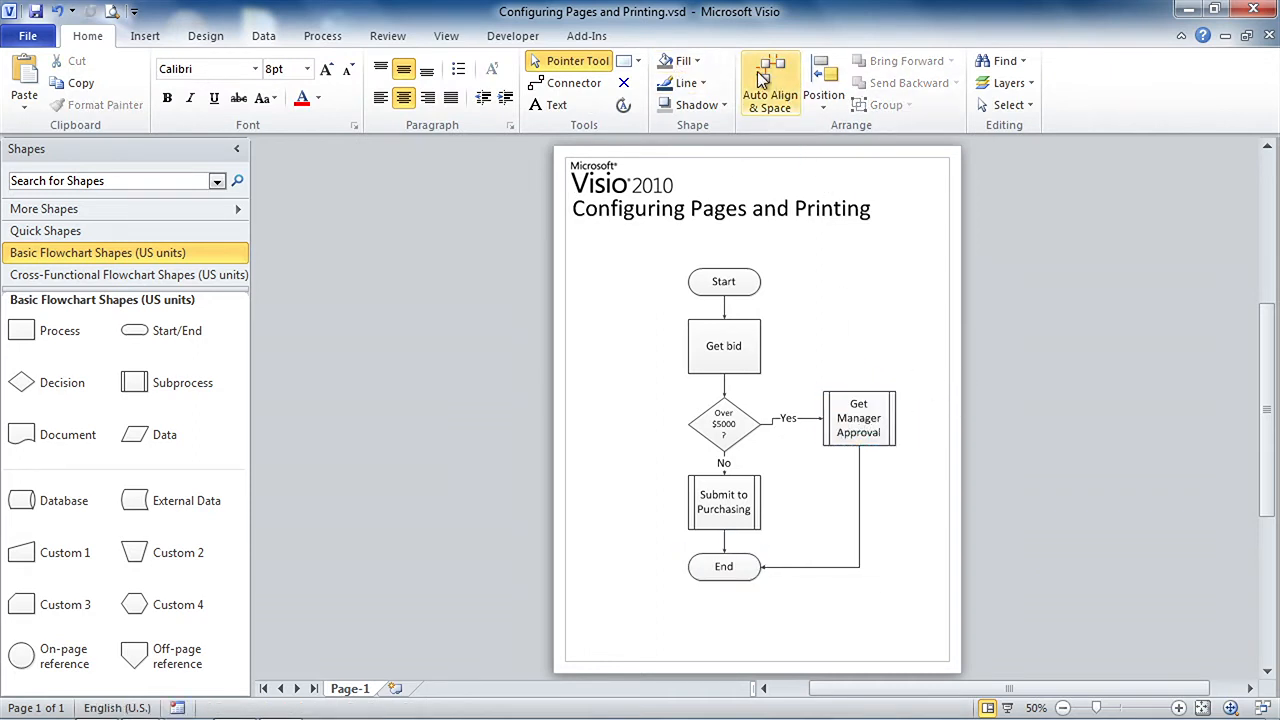
pyautogui.click(770, 88)
# - Move the Configuring Pages and Printing title slightly right and down, and narrow its text box to 6.625 in
pyautogui.moveTo(594, 232); pyautogui.dragTo(652, 229)
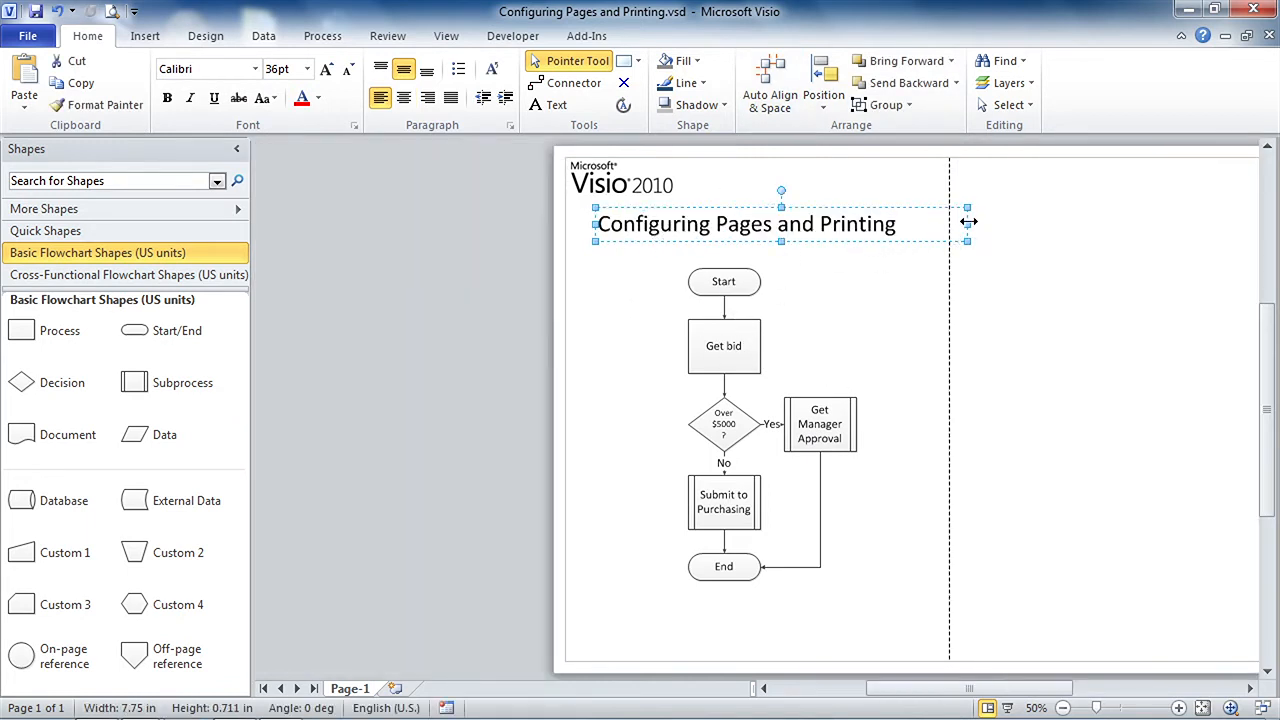
pyautogui.moveTo(967, 224); pyautogui.dragTo(913, 224)
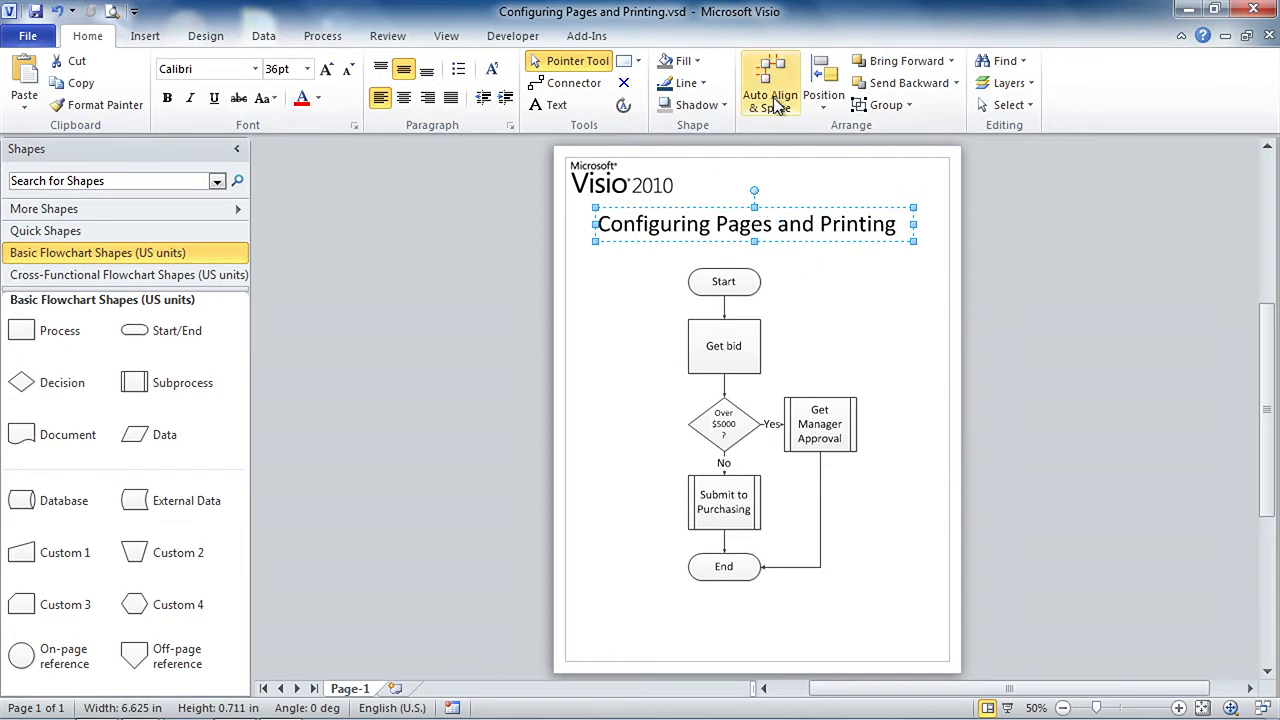
pyautogui.click(884, 335)
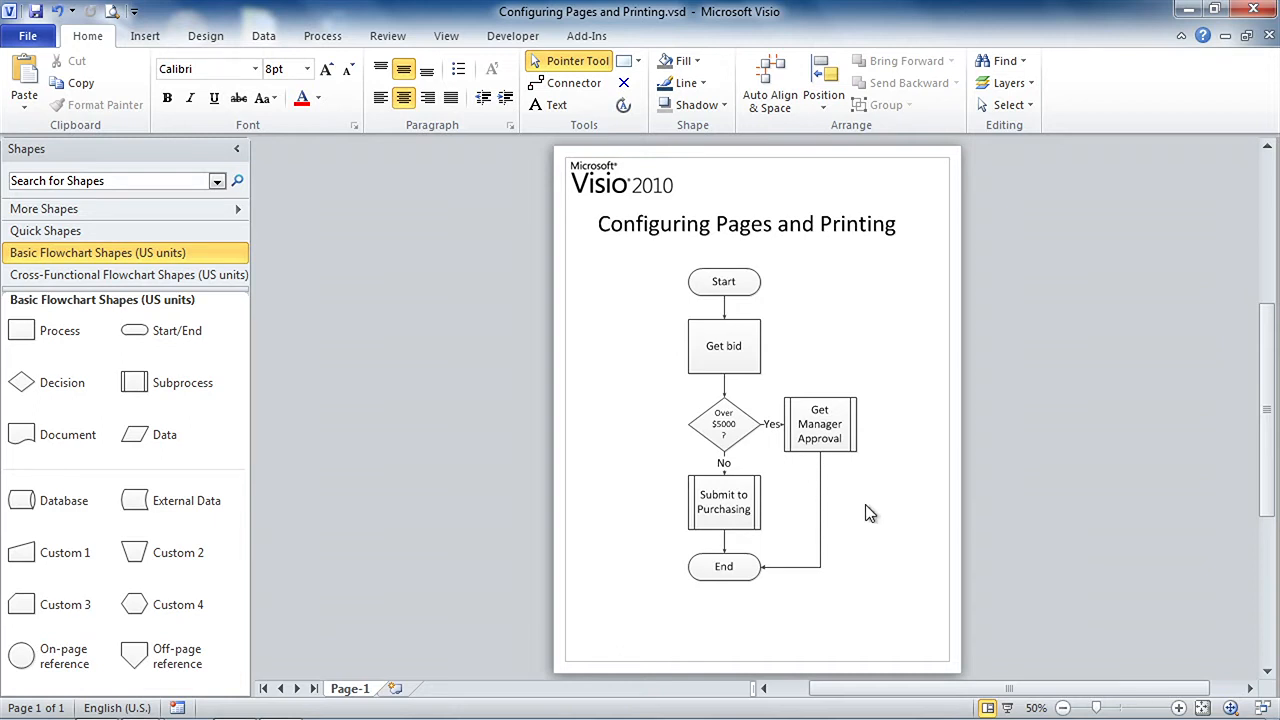
# - Add two new pages to the drawing and rename the third page Submit
pyautogui.click(398, 690)
pyautogui.click(447, 690)
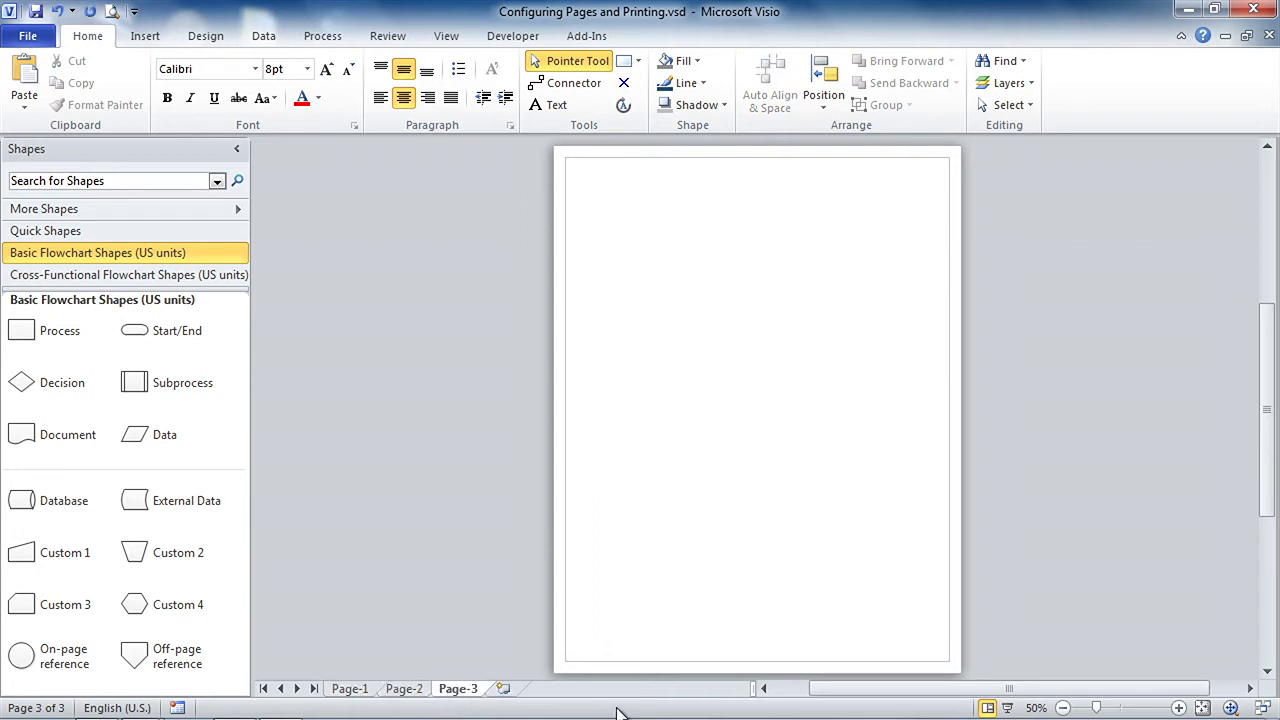
pyautogui.doubleClick(460, 691)
pyautogui.write('Submit')
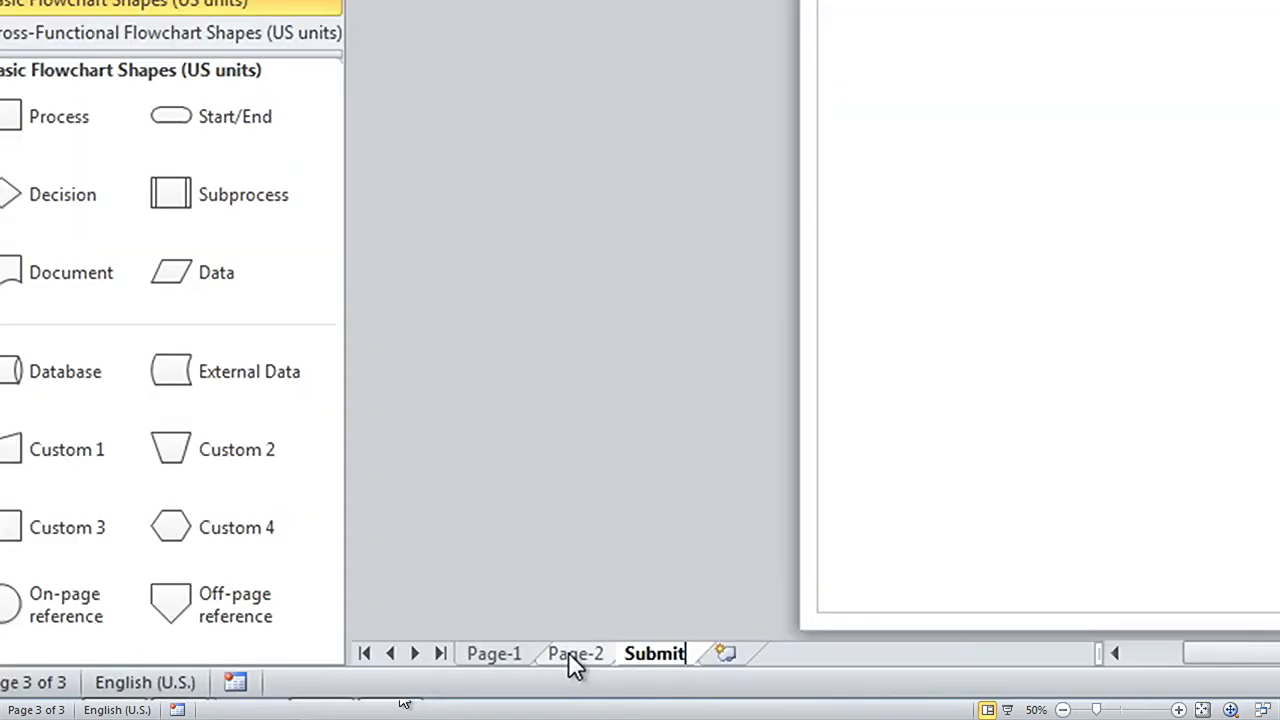
# - Rename Page-2 as Approve and move the Submit page ahead of it
pyautogui.doubleClick(403, 689)
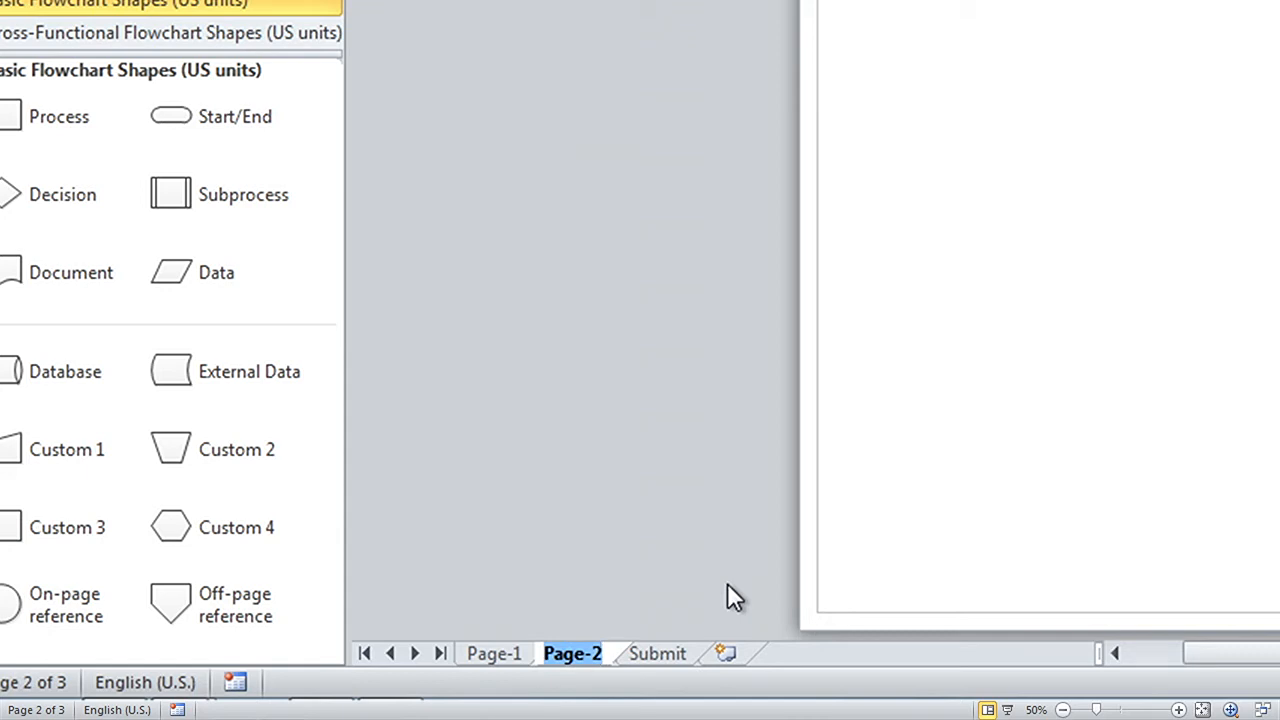
pyautogui.write('Approve')
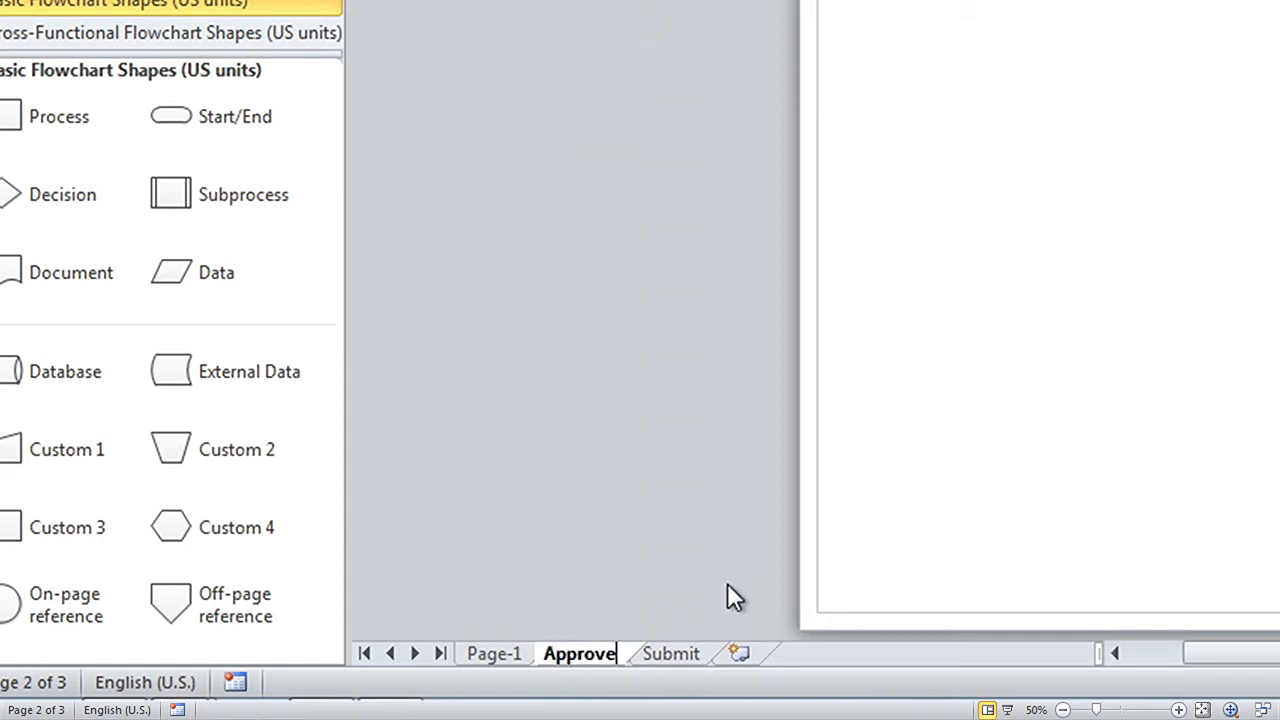
pyautogui.press('Return')
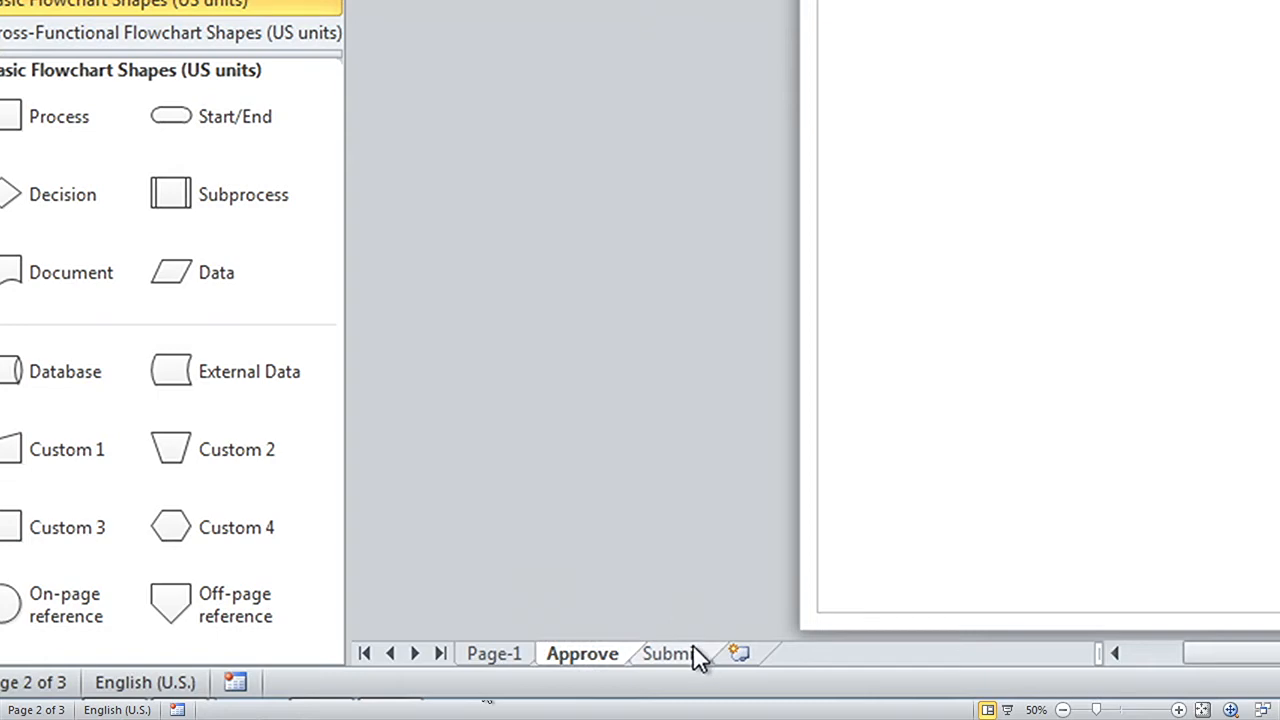
pyautogui.moveTo(698, 658); pyautogui.dragTo(560, 648)
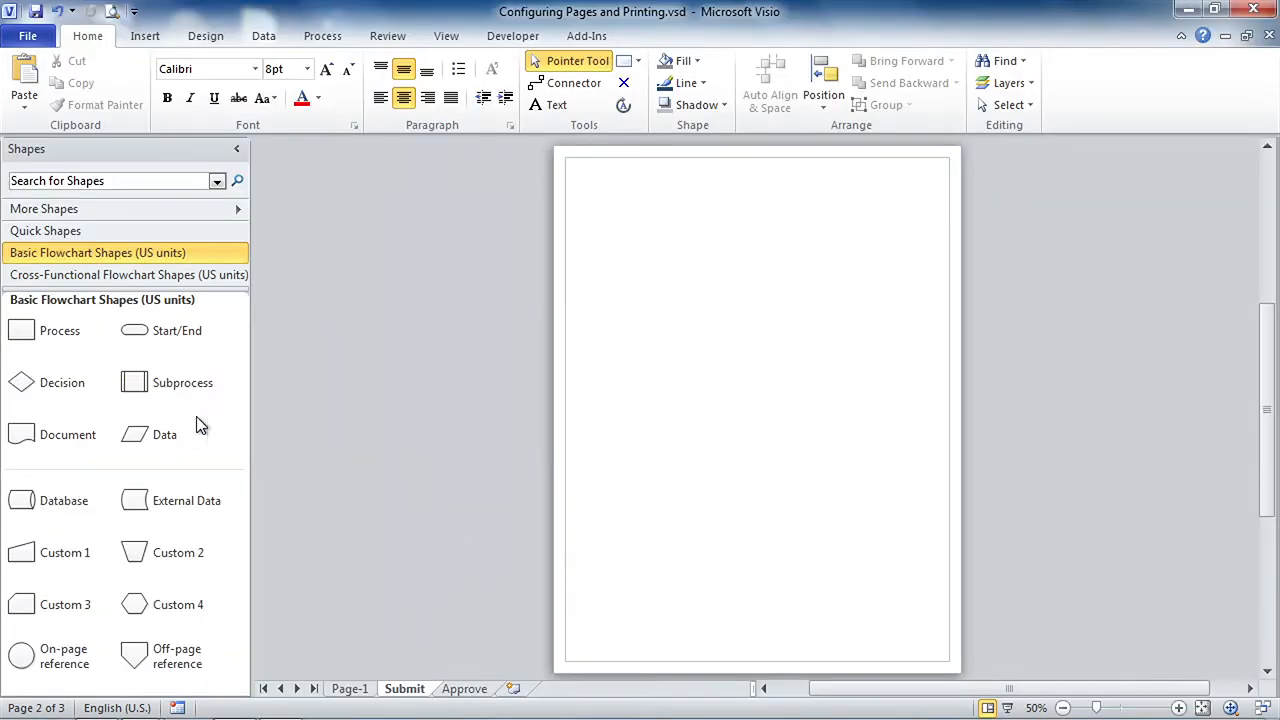
# - Place a Start/End shape on the upper part of the Submit page and another on the left side of the Approve page
pyautogui.moveTo(151, 333); pyautogui.dragTo(725, 272)
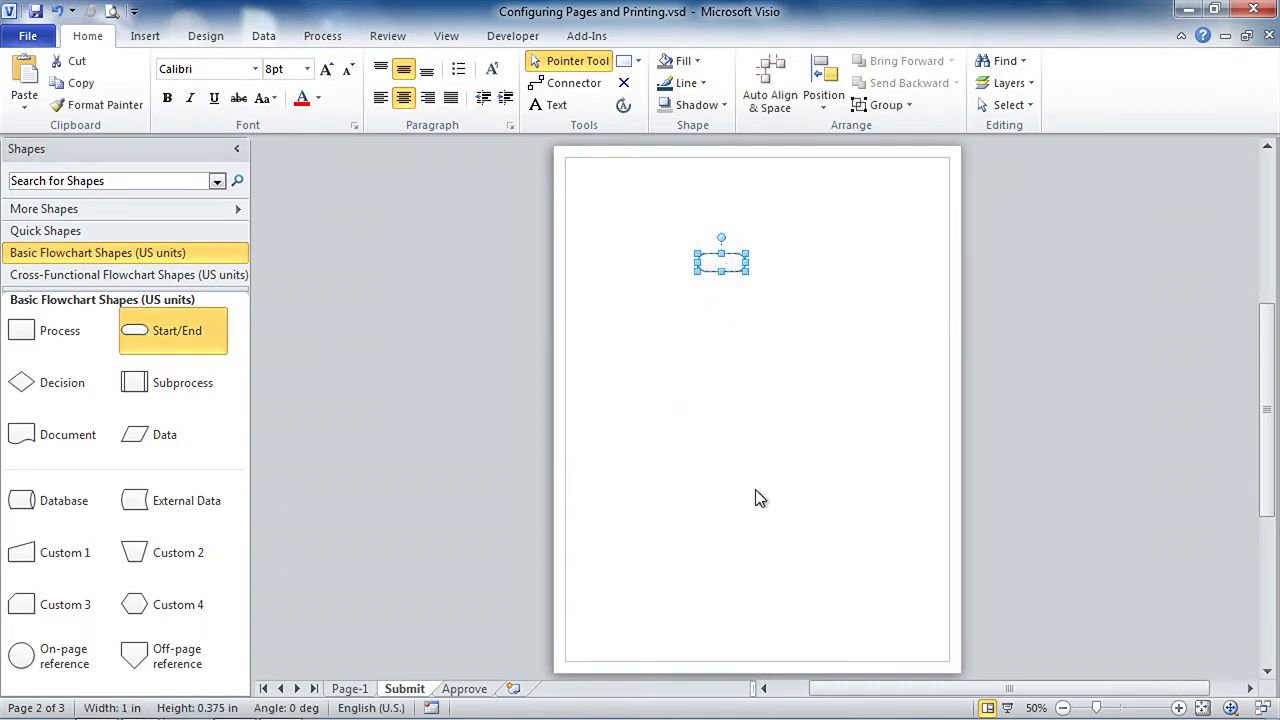
pyautogui.click(464, 689)
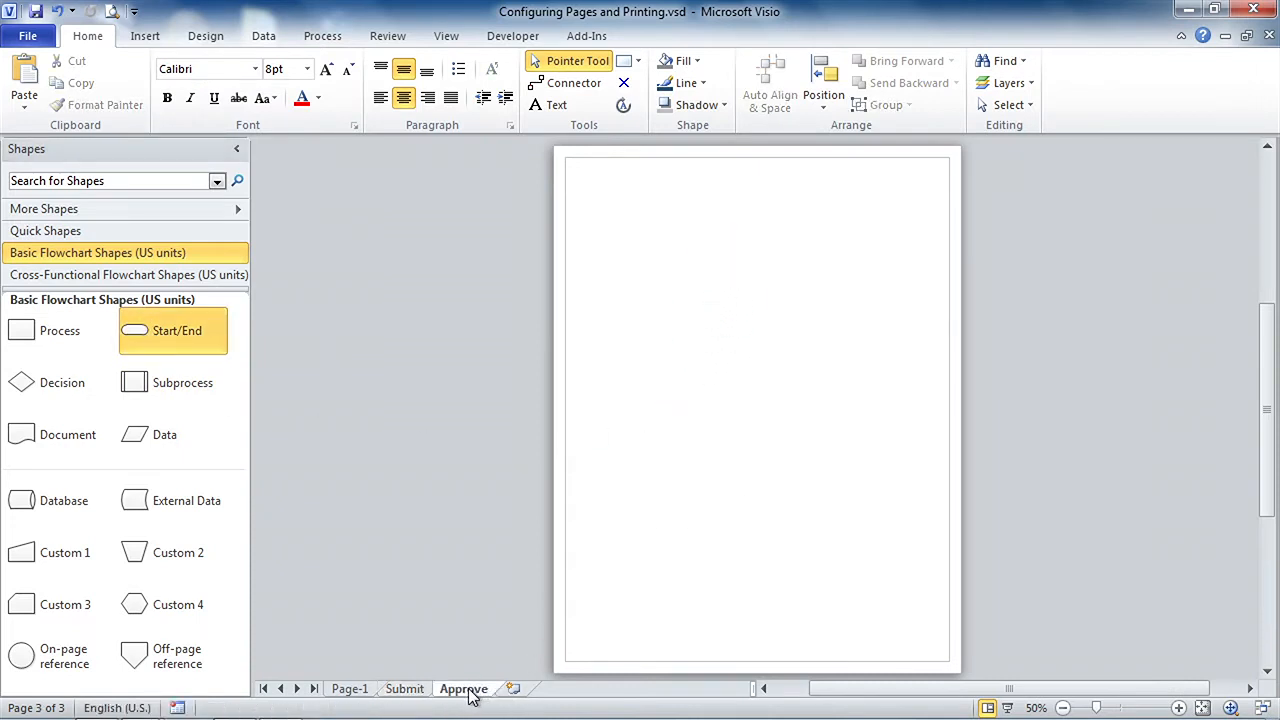
pyautogui.moveTo(137, 325); pyautogui.dragTo(626, 394)
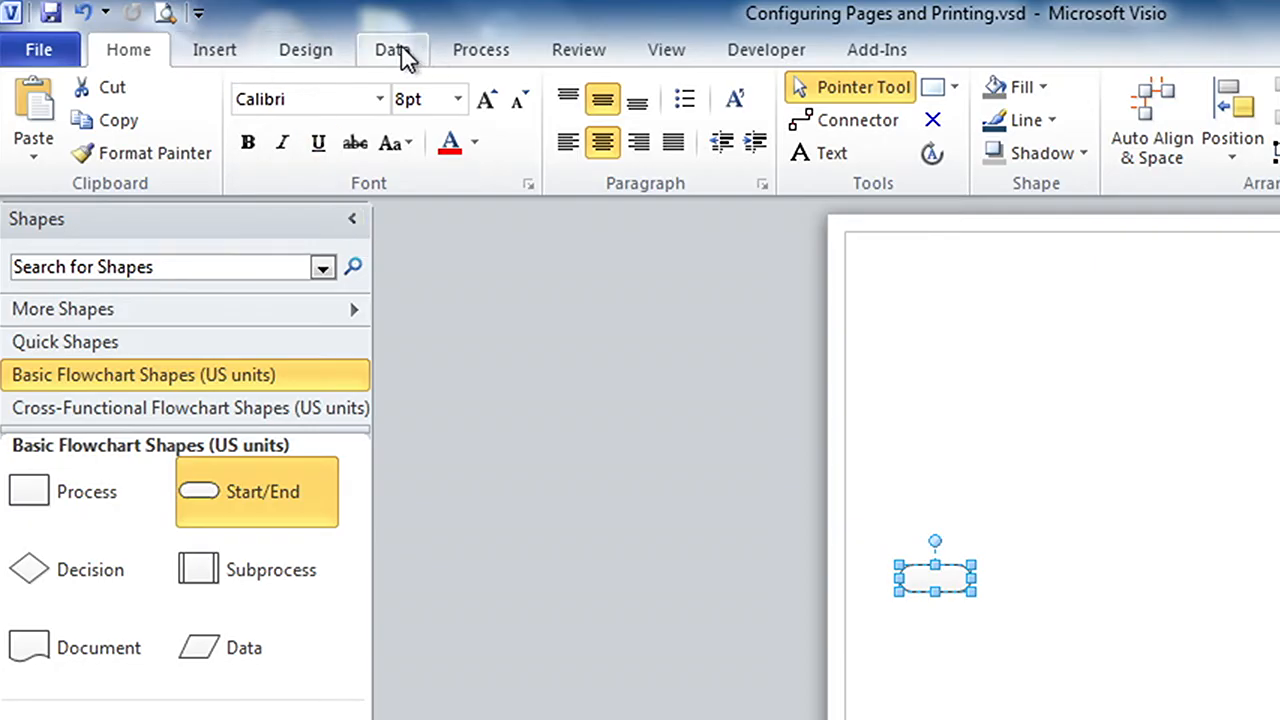
# - Set the Approve page's orientation to landscape and deselect its Start/End shape
pyautogui.click(337, 55)
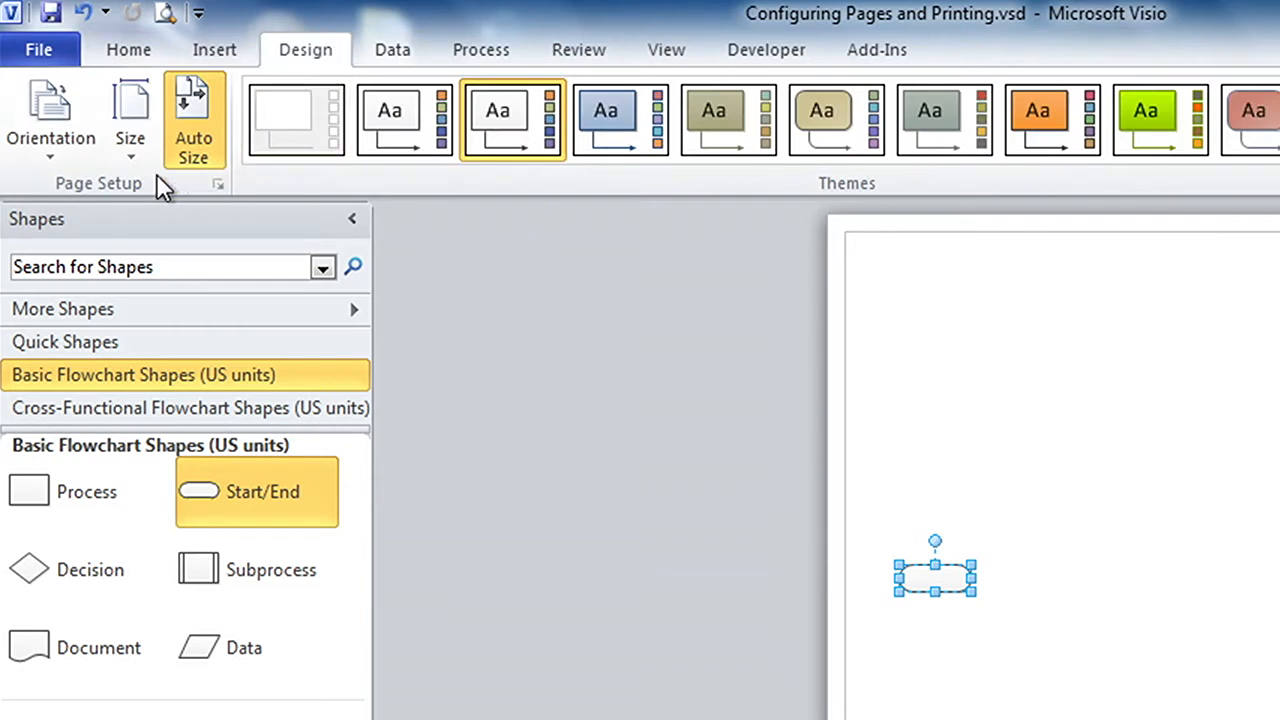
pyautogui.click(51, 151)
pyautogui.click(92, 282)
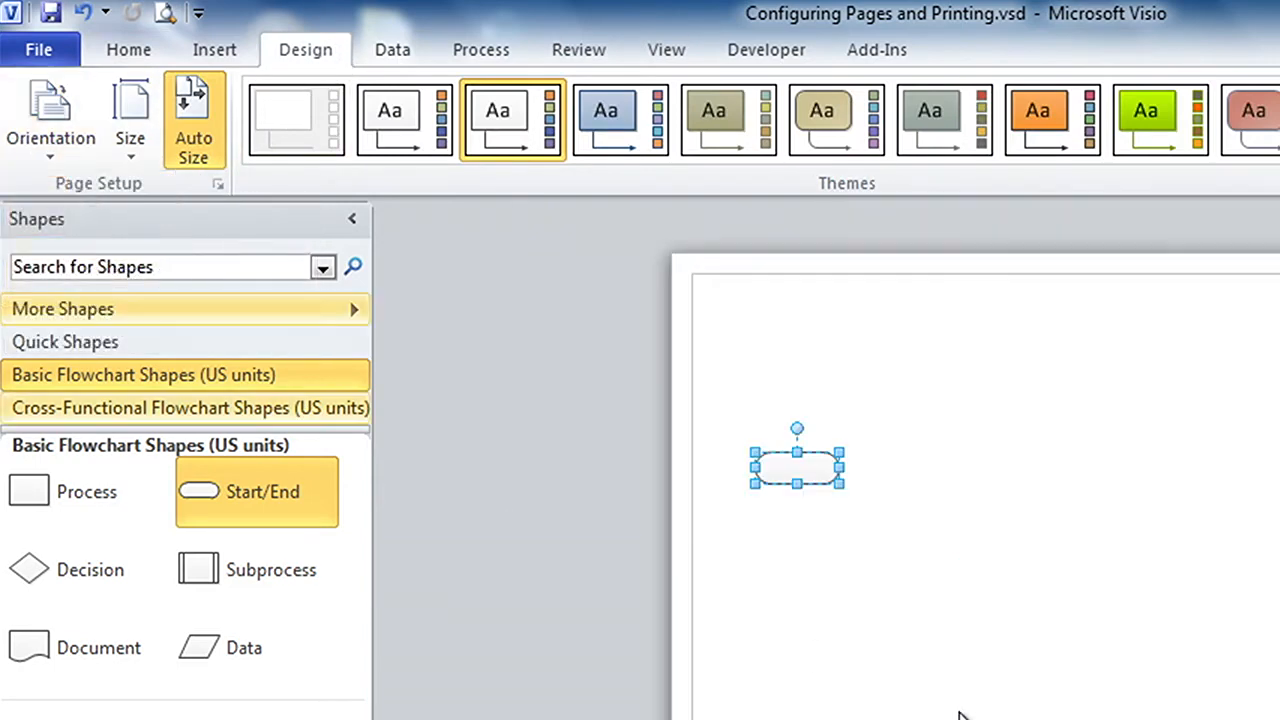
pyautogui.press('Escape')
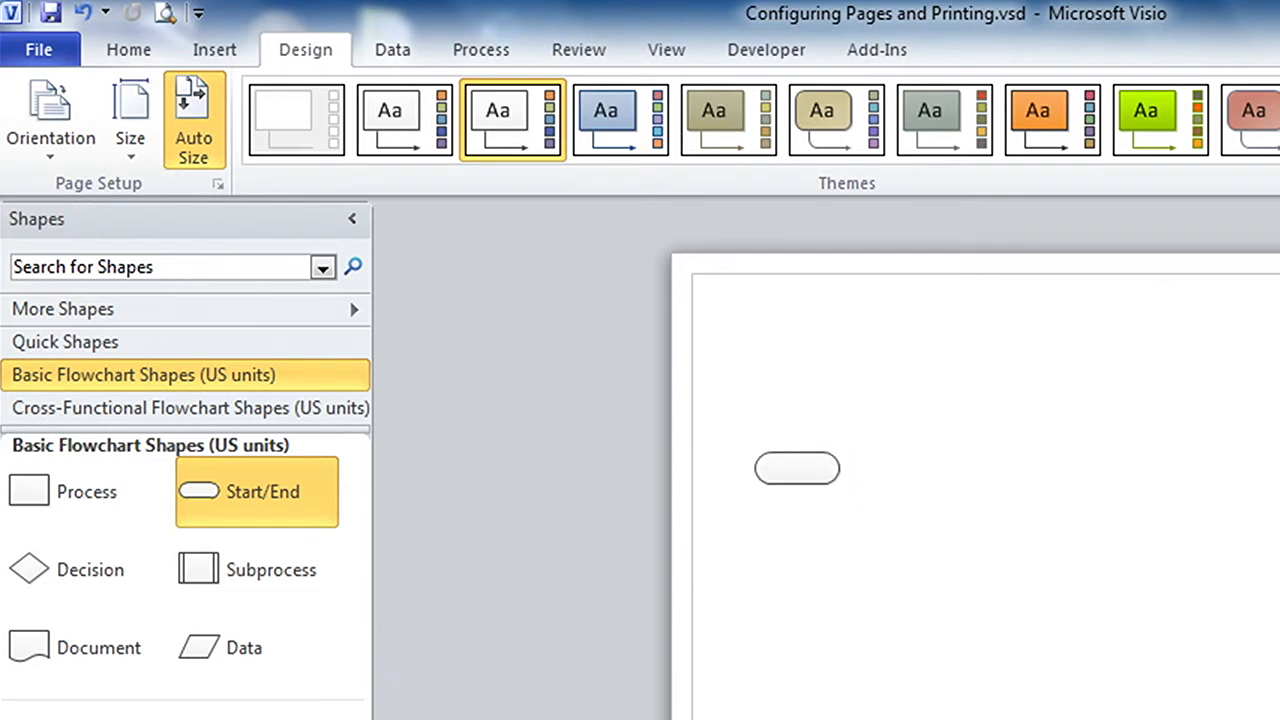
# - Switch to Page-1 and apply the world map background to it
pyautogui.hotkey('ctrl', 'pagedown')
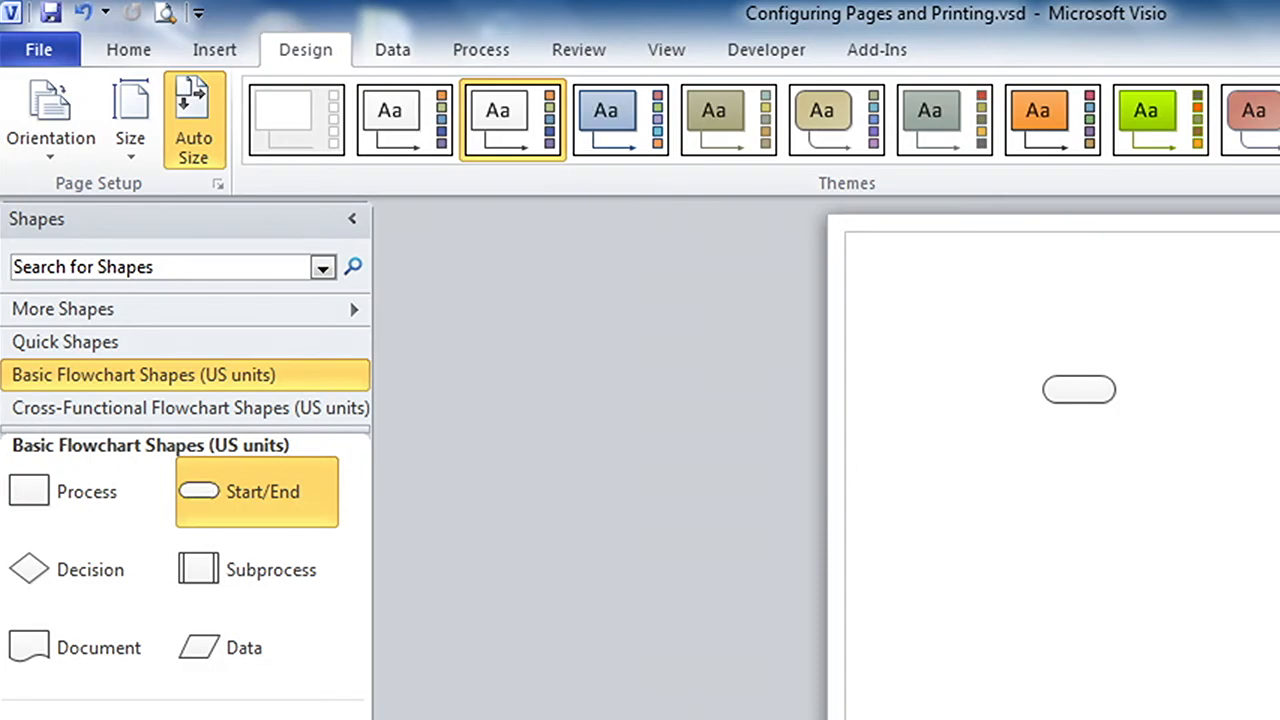
pyautogui.hotkey('ctrl', 'pageup')
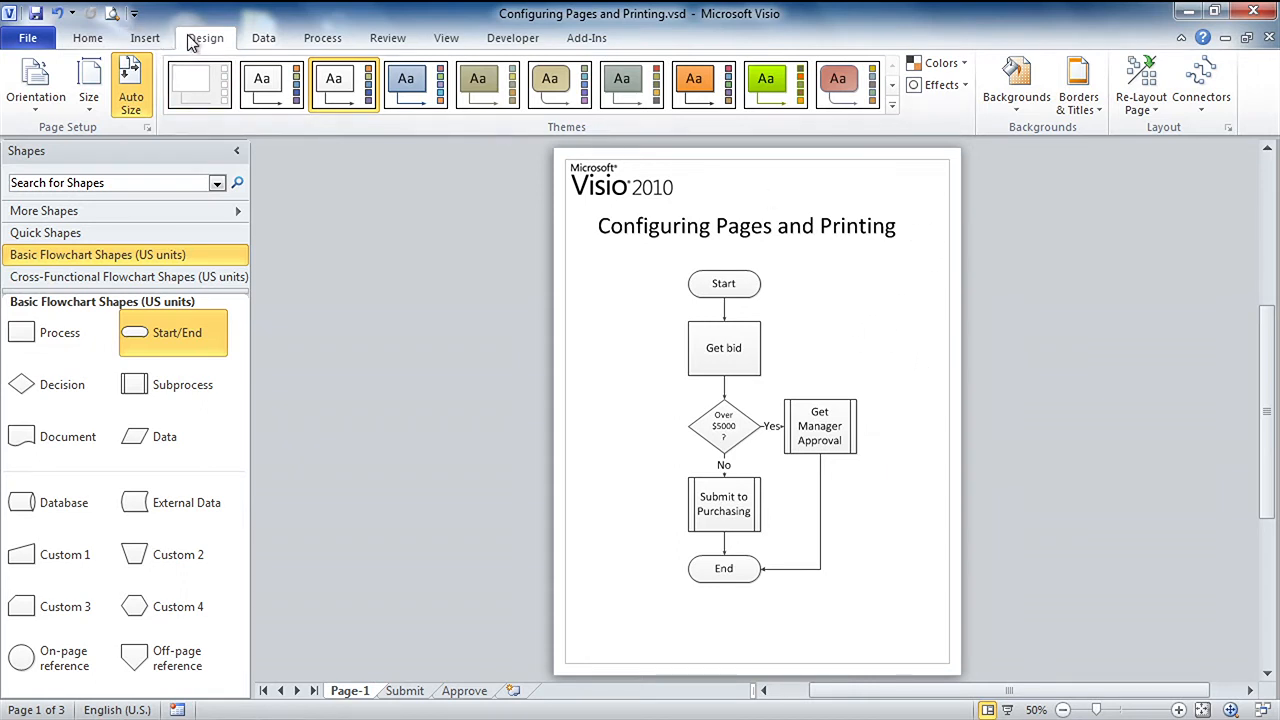
pyautogui.click(1020, 106)
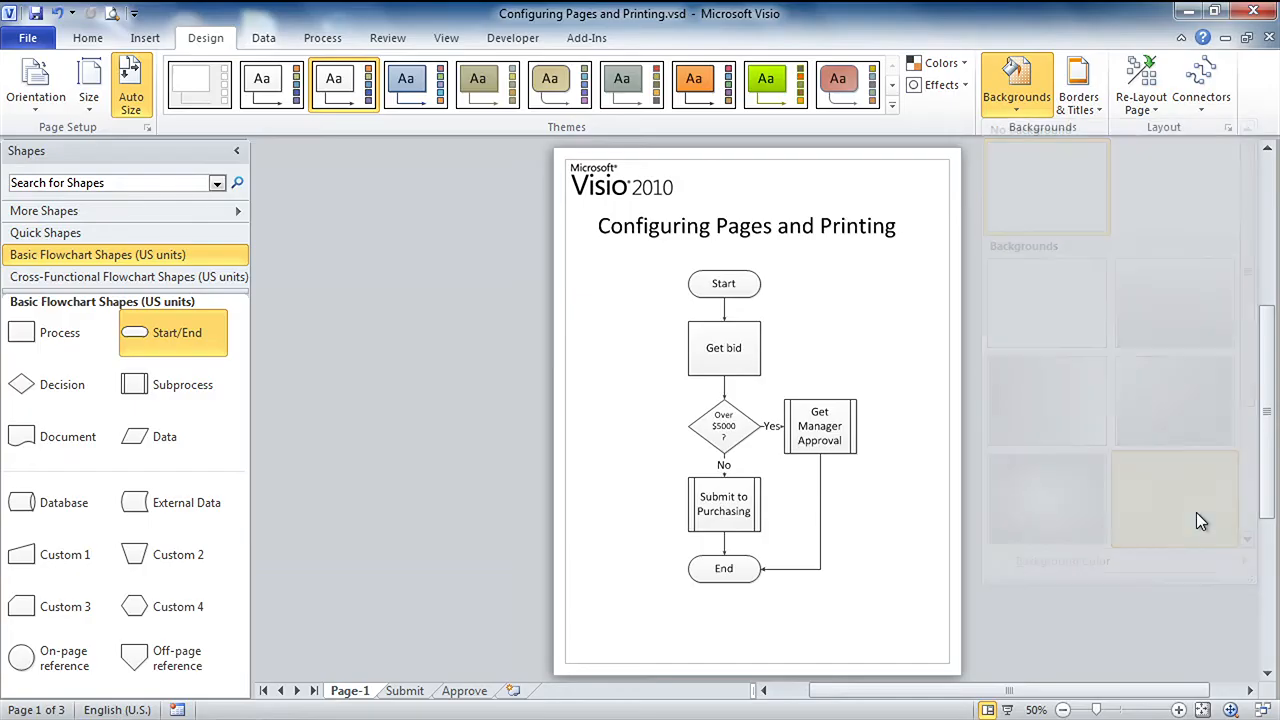
pyautogui.click(1150, 712)
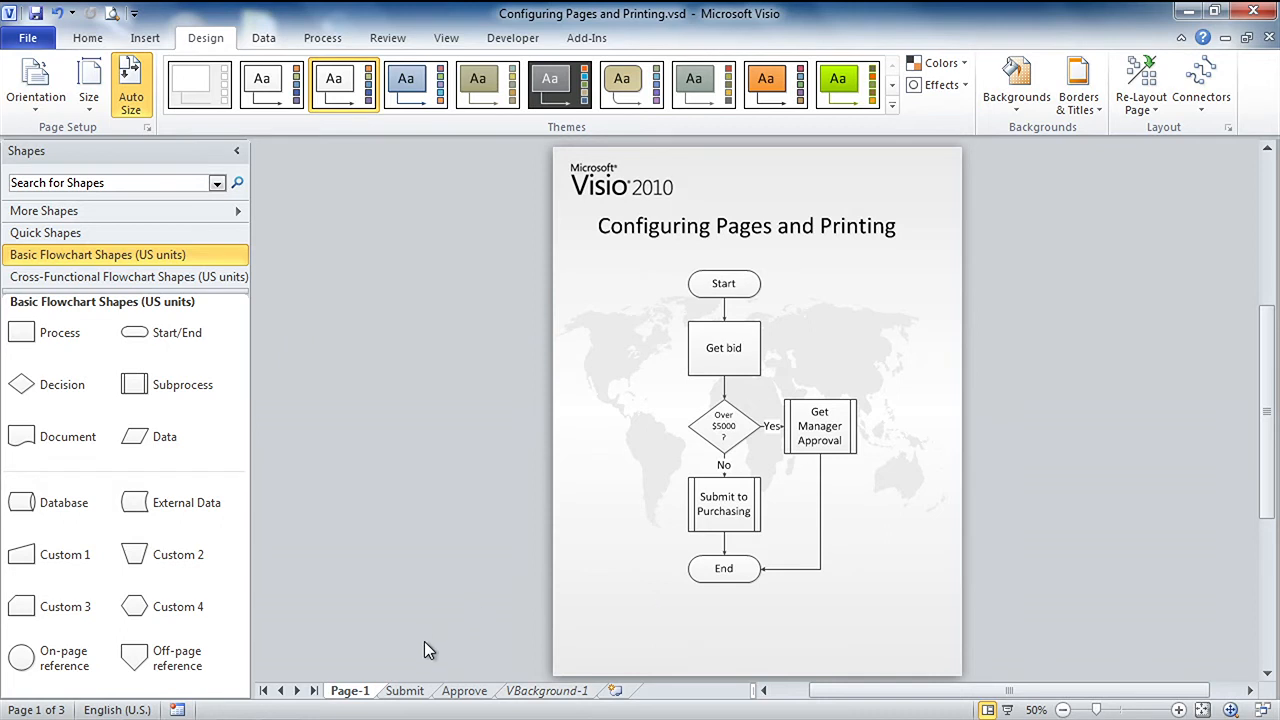
# - Examine the world map shape on the VBackground-1 page and return to Page-1
pyautogui.click(539, 690)
pyautogui.click(745, 323)
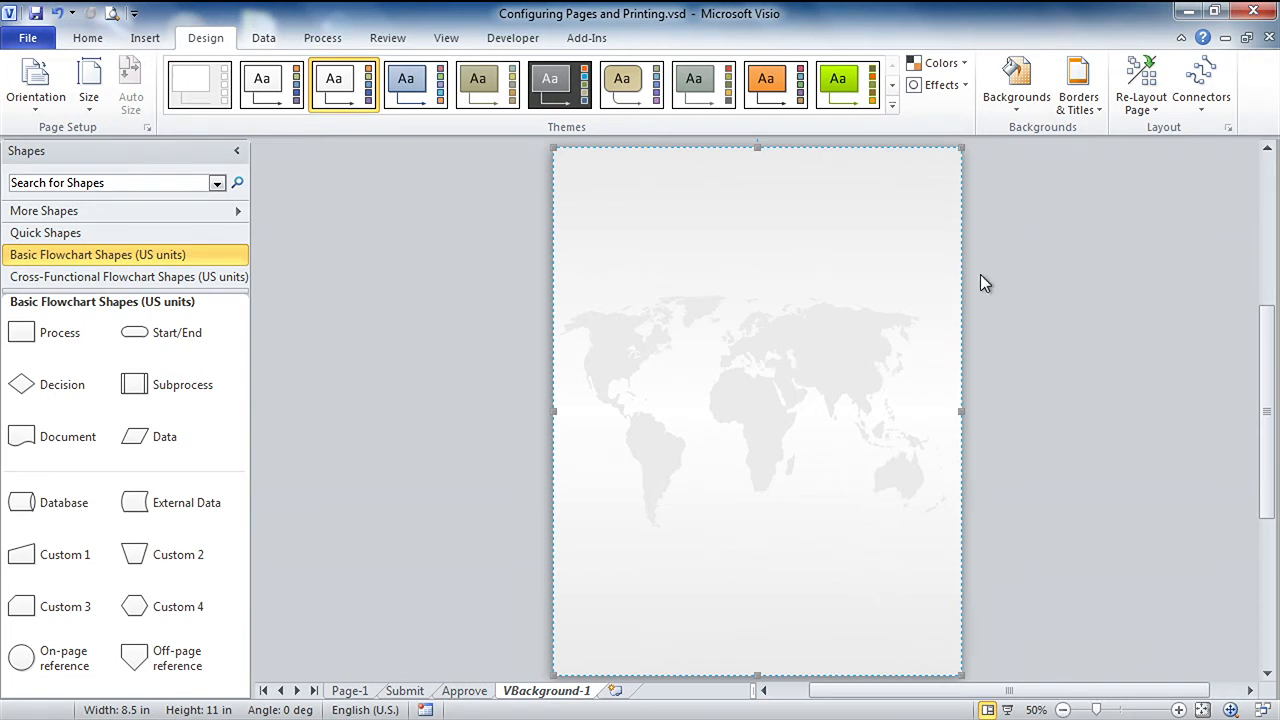
pyautogui.click(1064, 296)
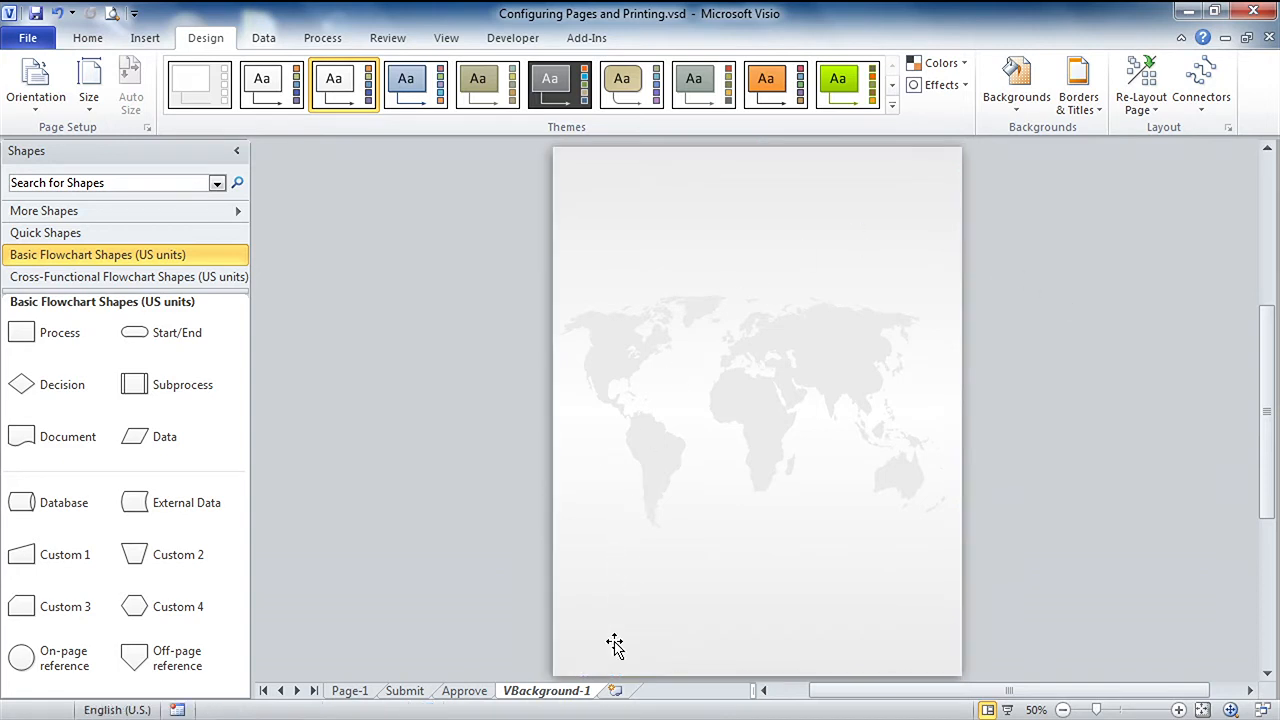
pyautogui.click(350, 691)
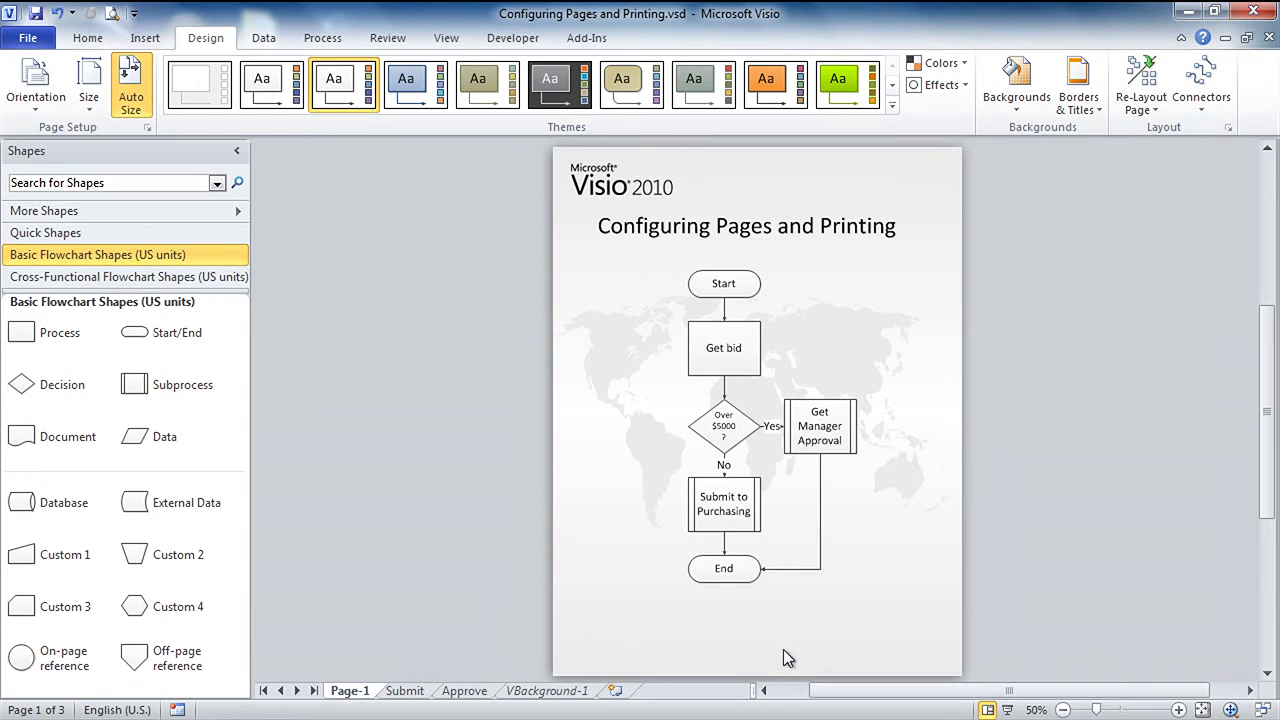
# - Check the Submit page for a background and add a new page based on Page-1
pyautogui.click(404, 691)
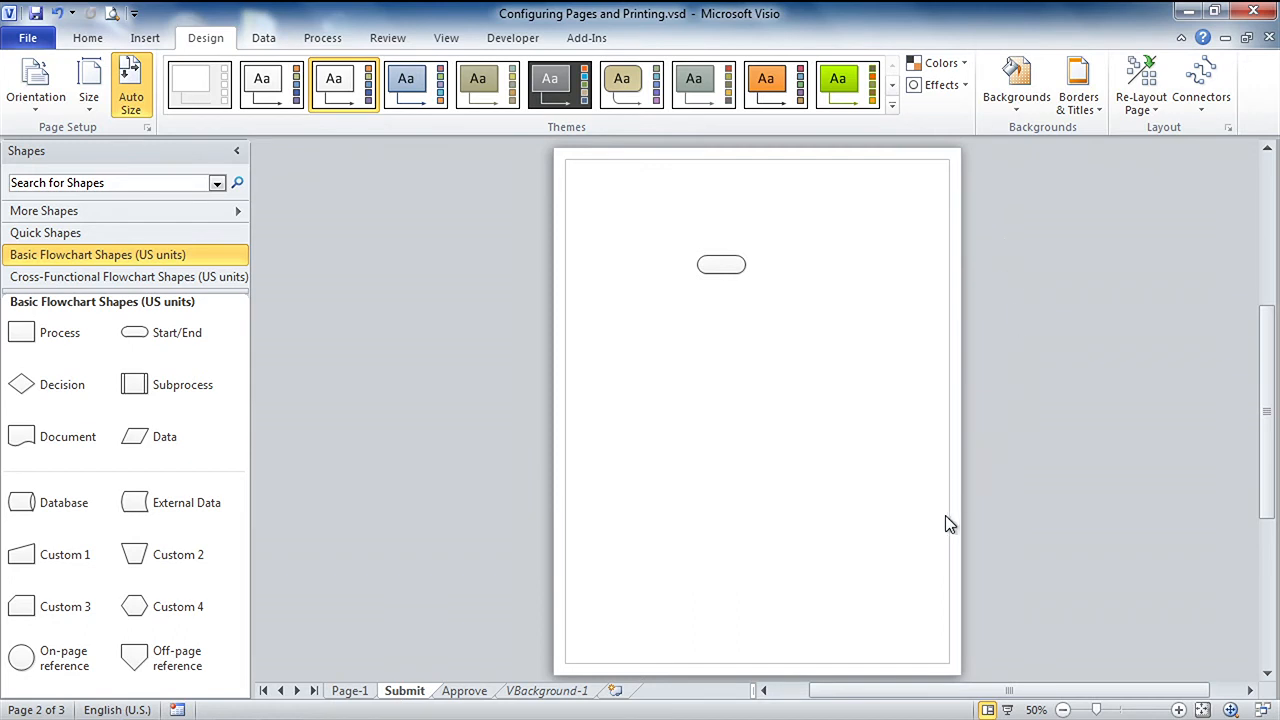
pyautogui.click(350, 691)
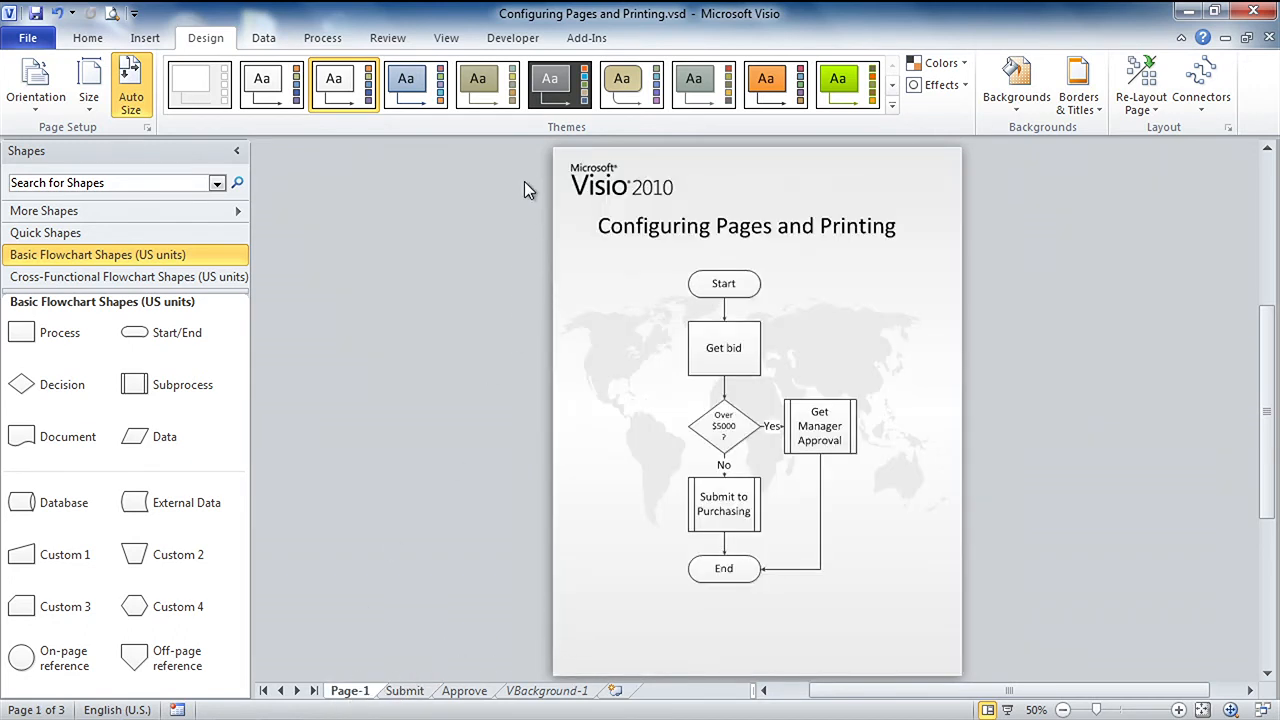
pyautogui.click(616, 691)
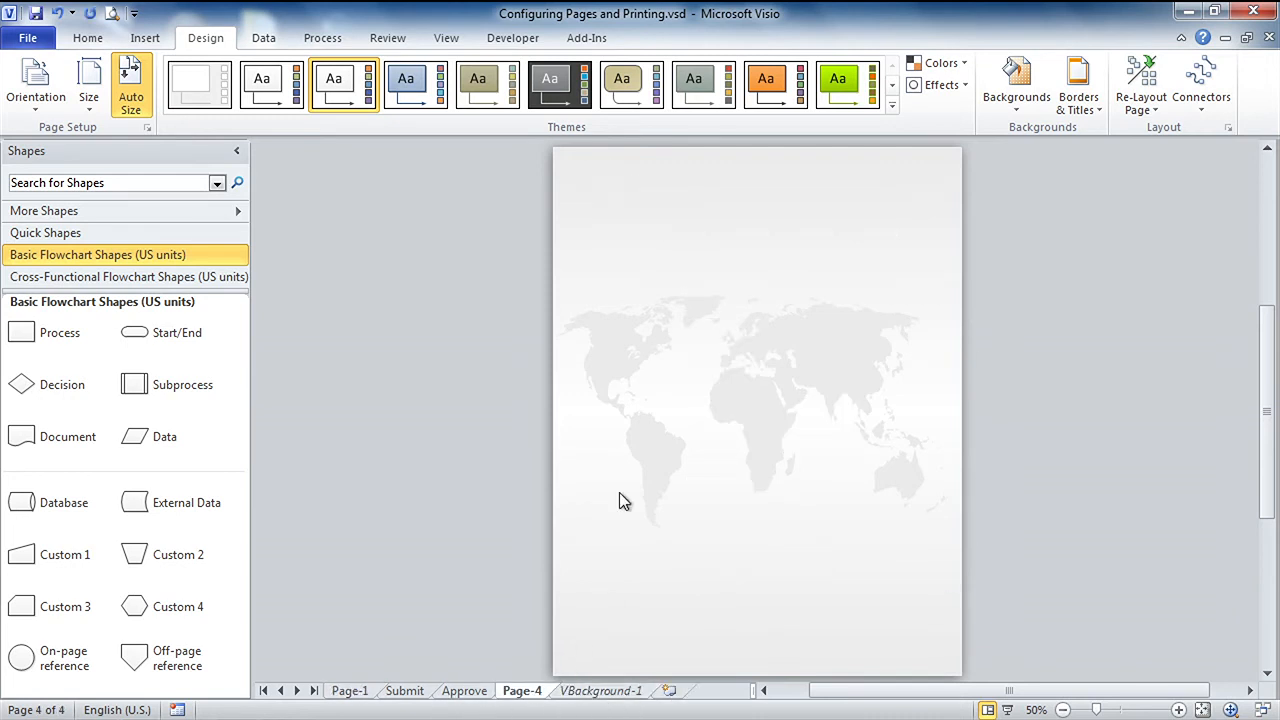
# - Assign VBackground-1 as the Submit page's background in its page setup
pyautogui.click(405, 691)
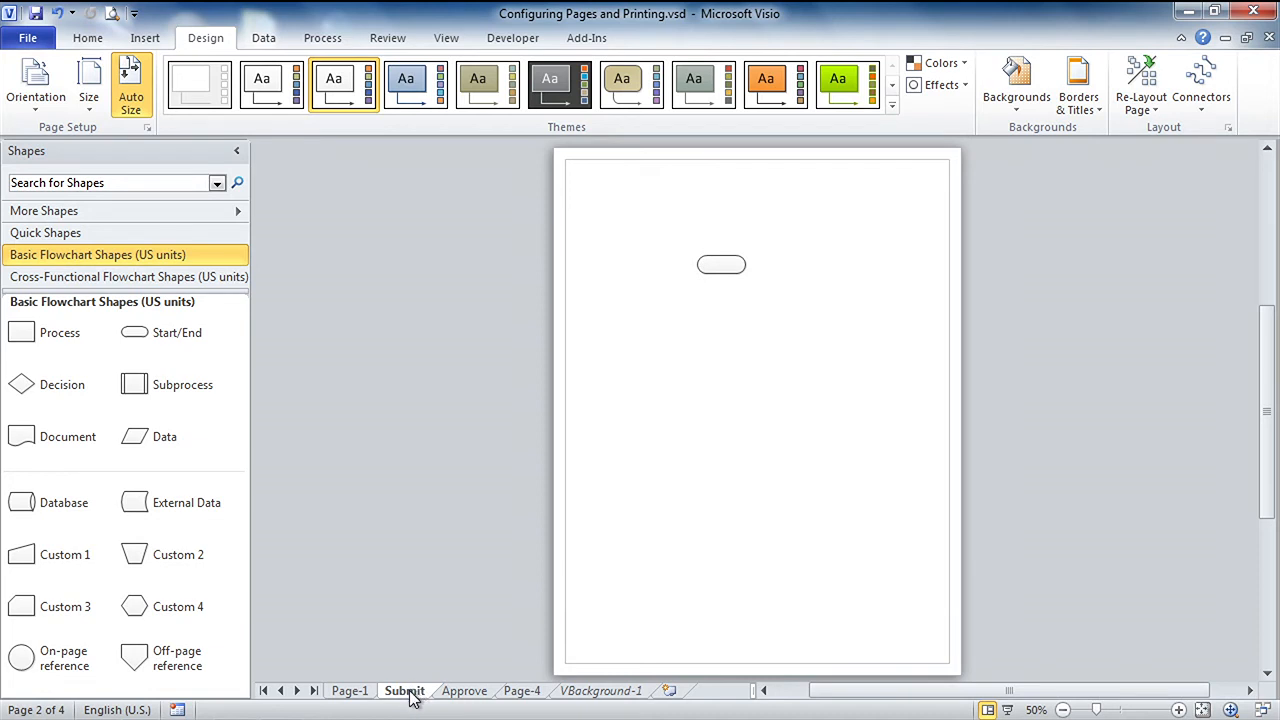
pyautogui.rightClick(413, 695)
pyautogui.click(478, 652)
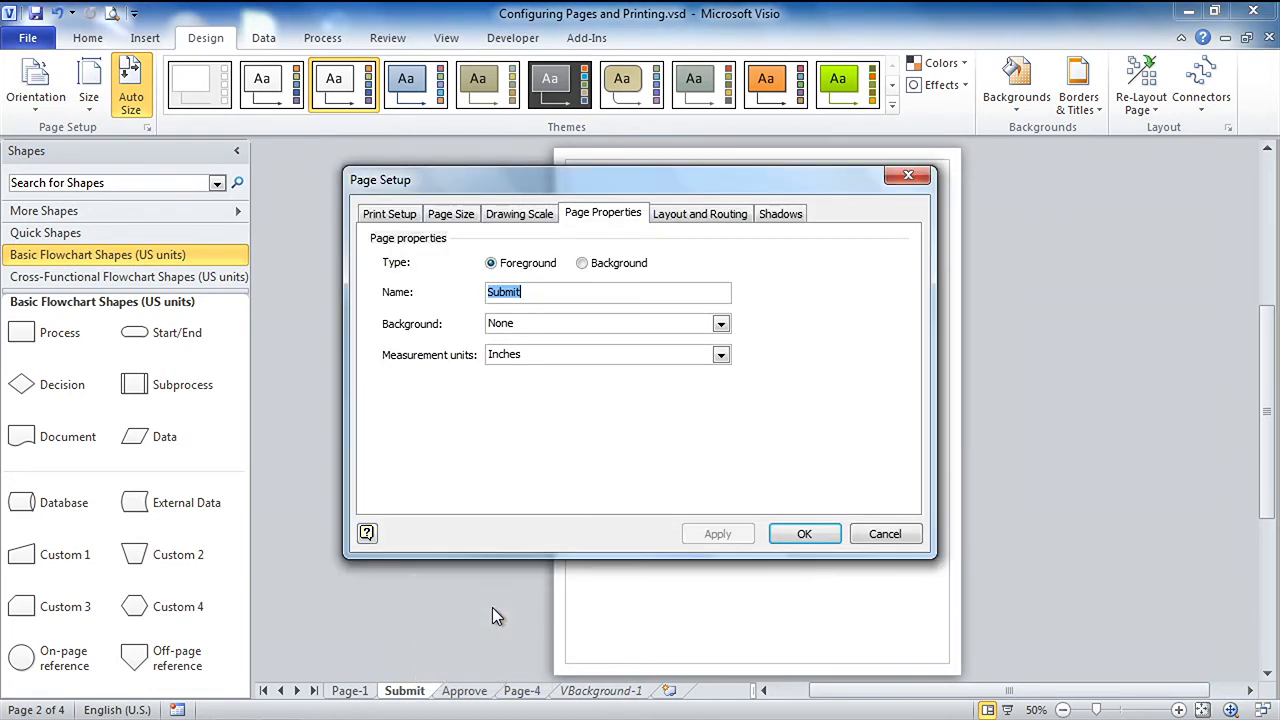
pyautogui.click(555, 294)
pyautogui.moveTo(536, 295); pyautogui.dragTo(465, 291)
pyautogui.click(550, 297)
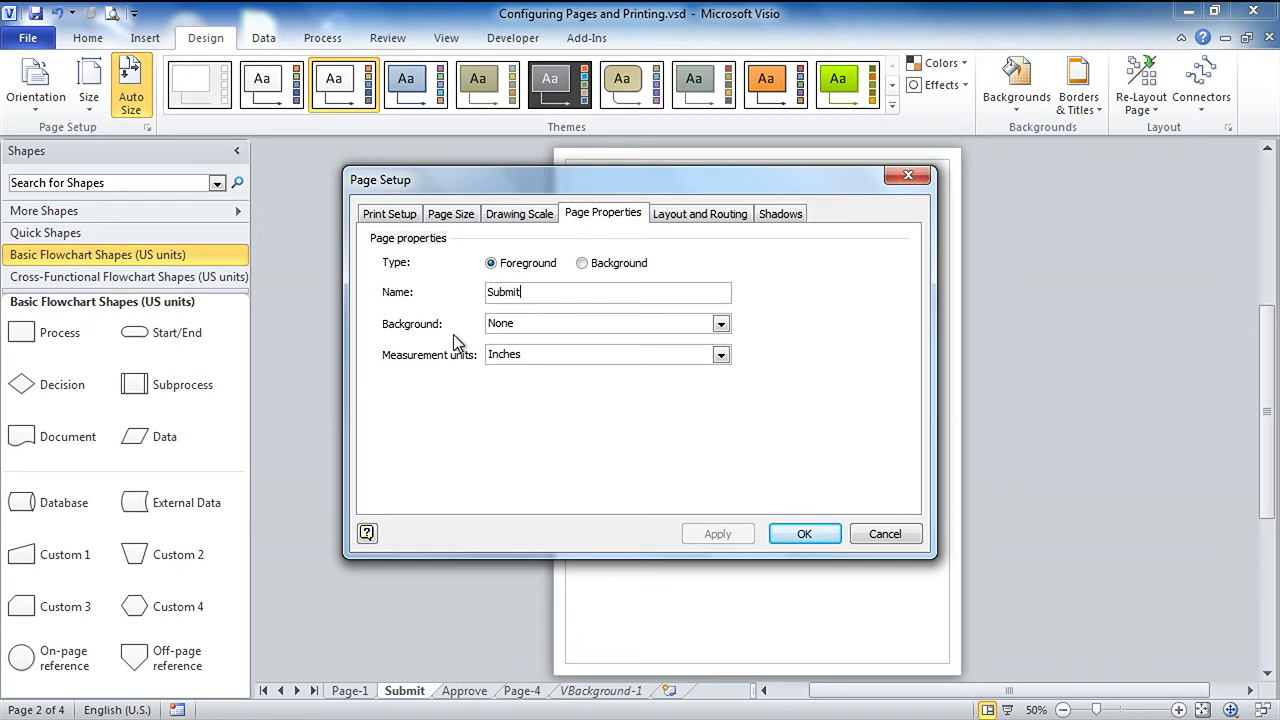
pyautogui.click(722, 325)
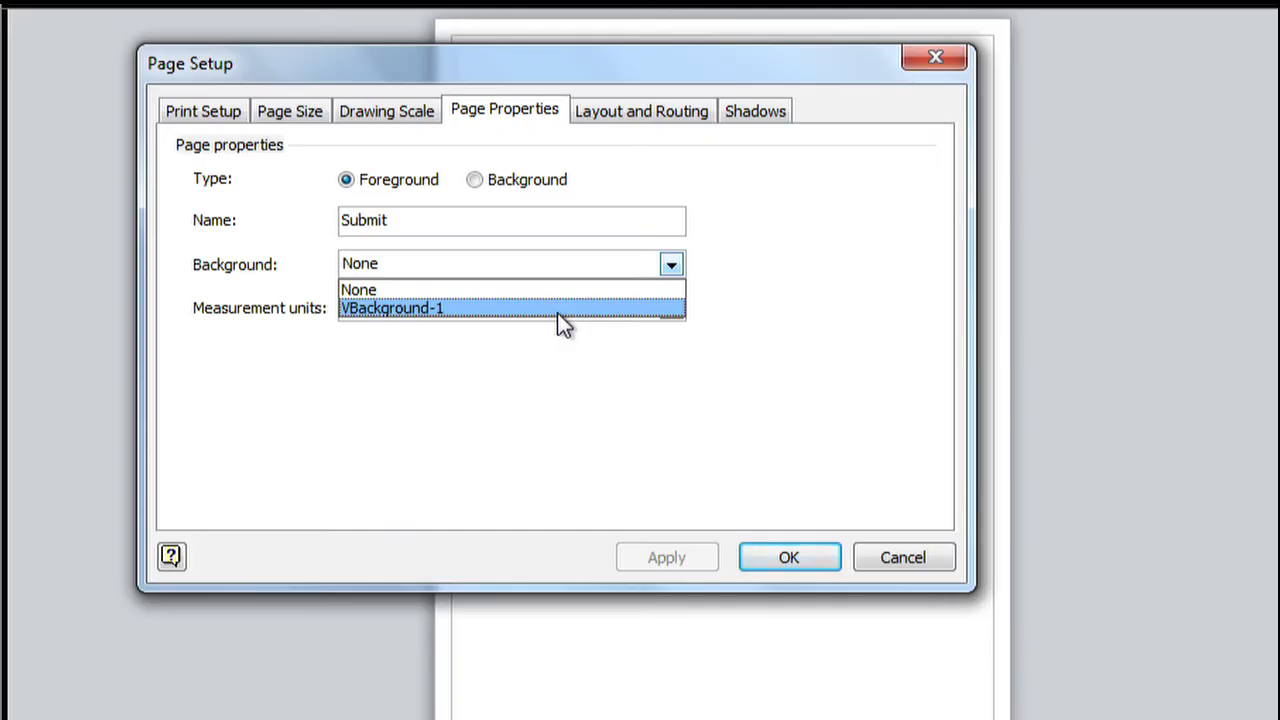
pyautogui.click(640, 356)
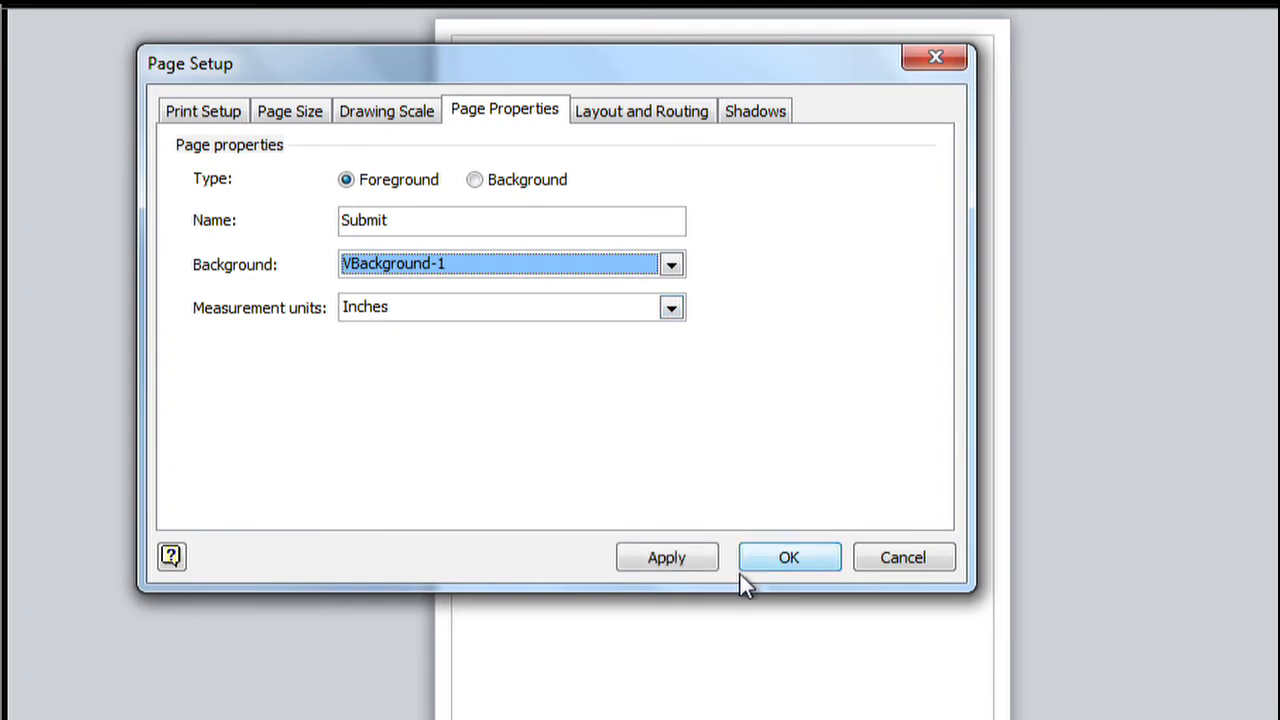
pyautogui.click(786, 562)
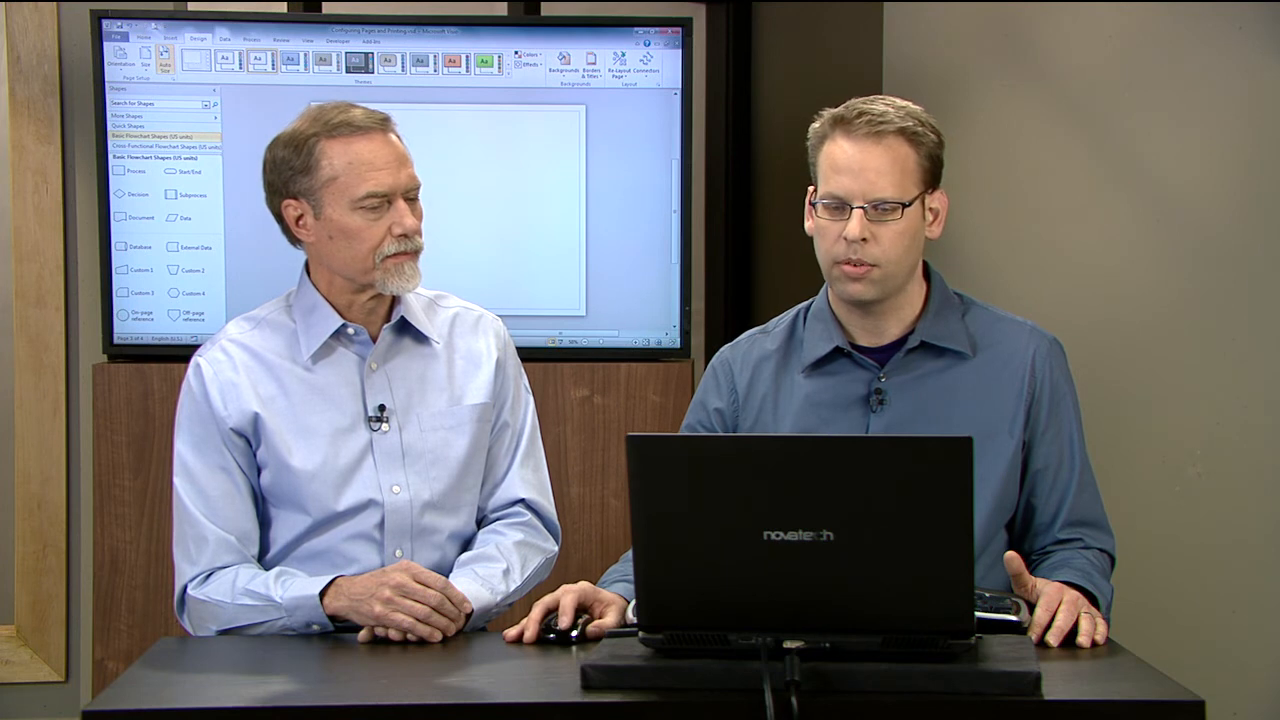
# - Apply the world map background to the landscape Approve page and return to Page-1
pyautogui.click(370, 334)
pyautogui.click(320, 333)
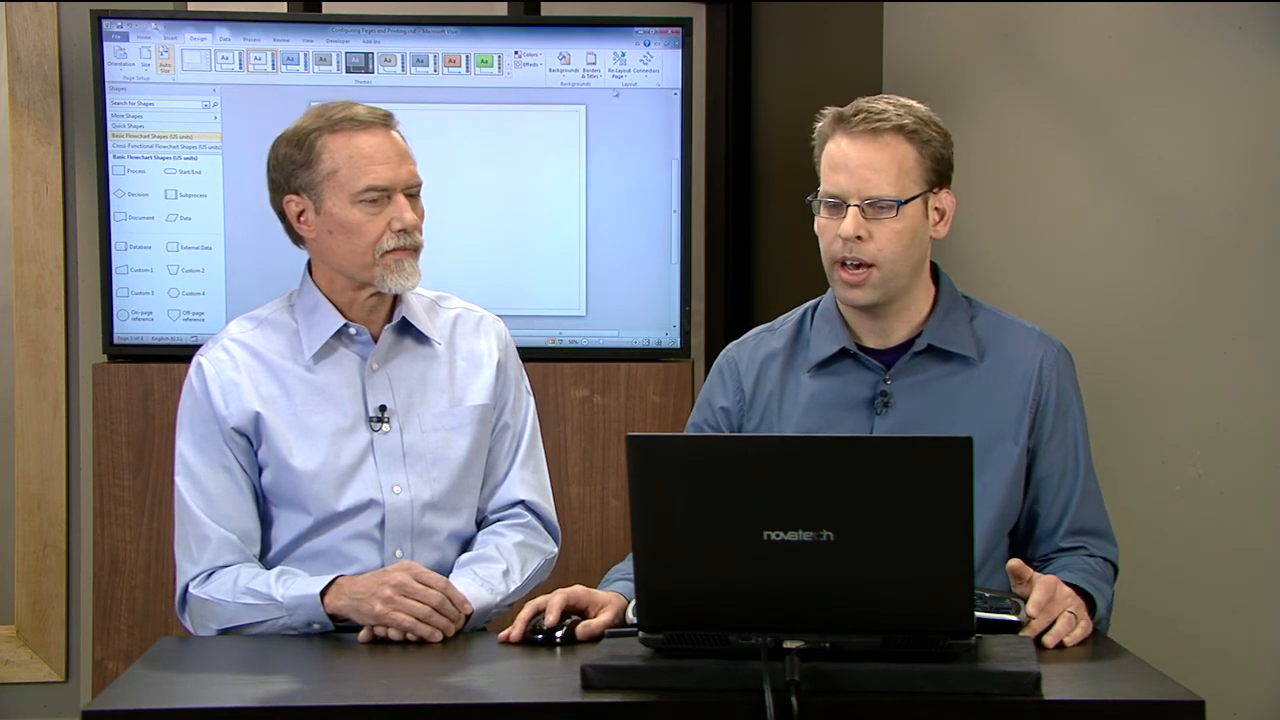
pyautogui.click(564, 64)
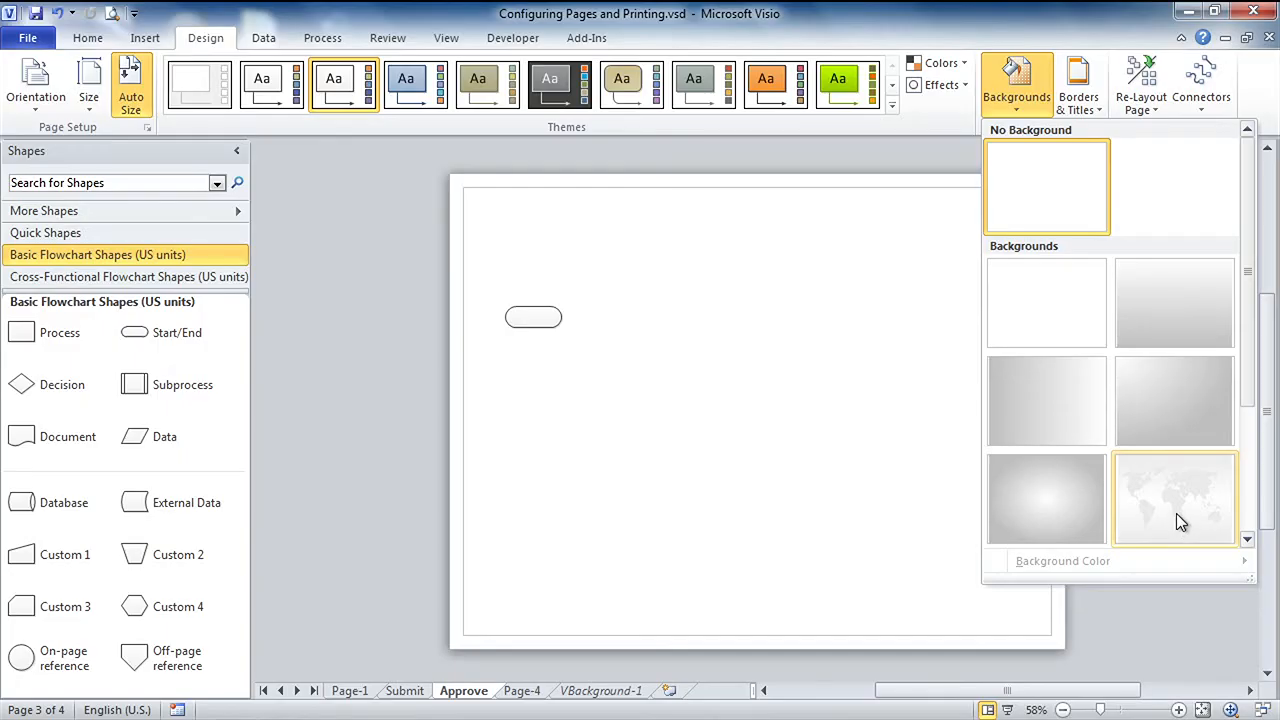
pyautogui.click(1176, 513)
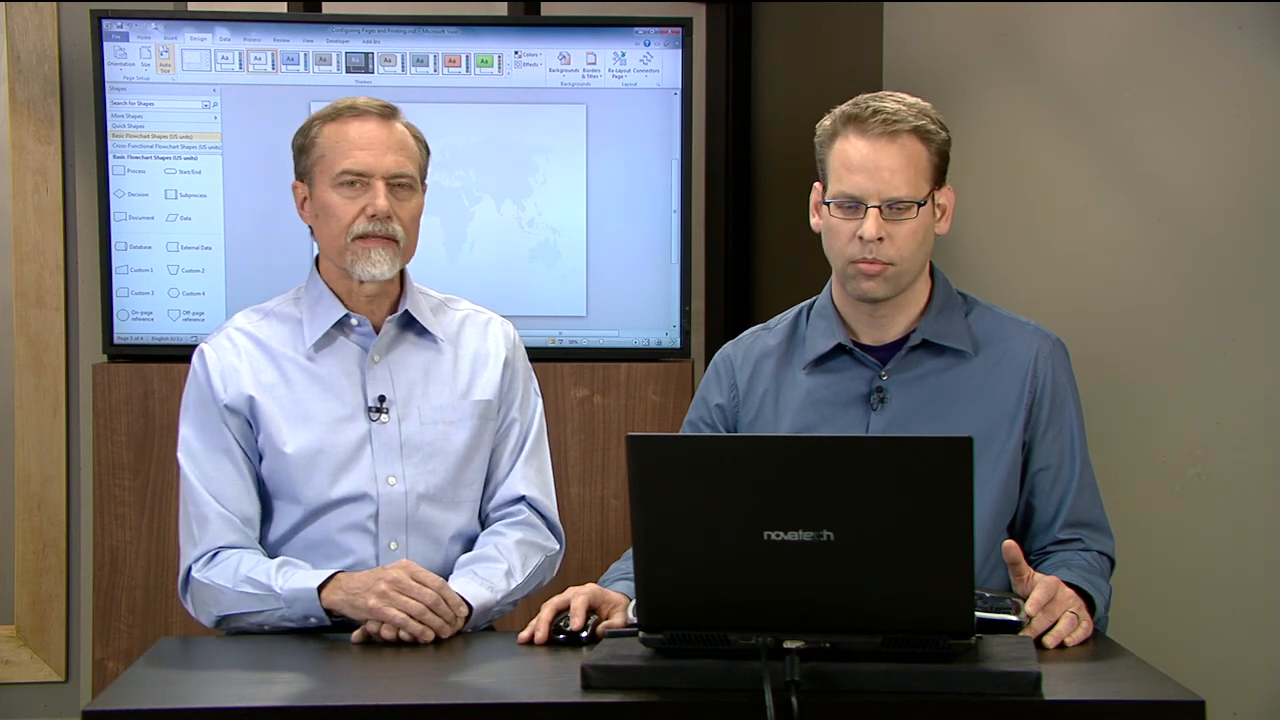
pyautogui.click(268, 333)
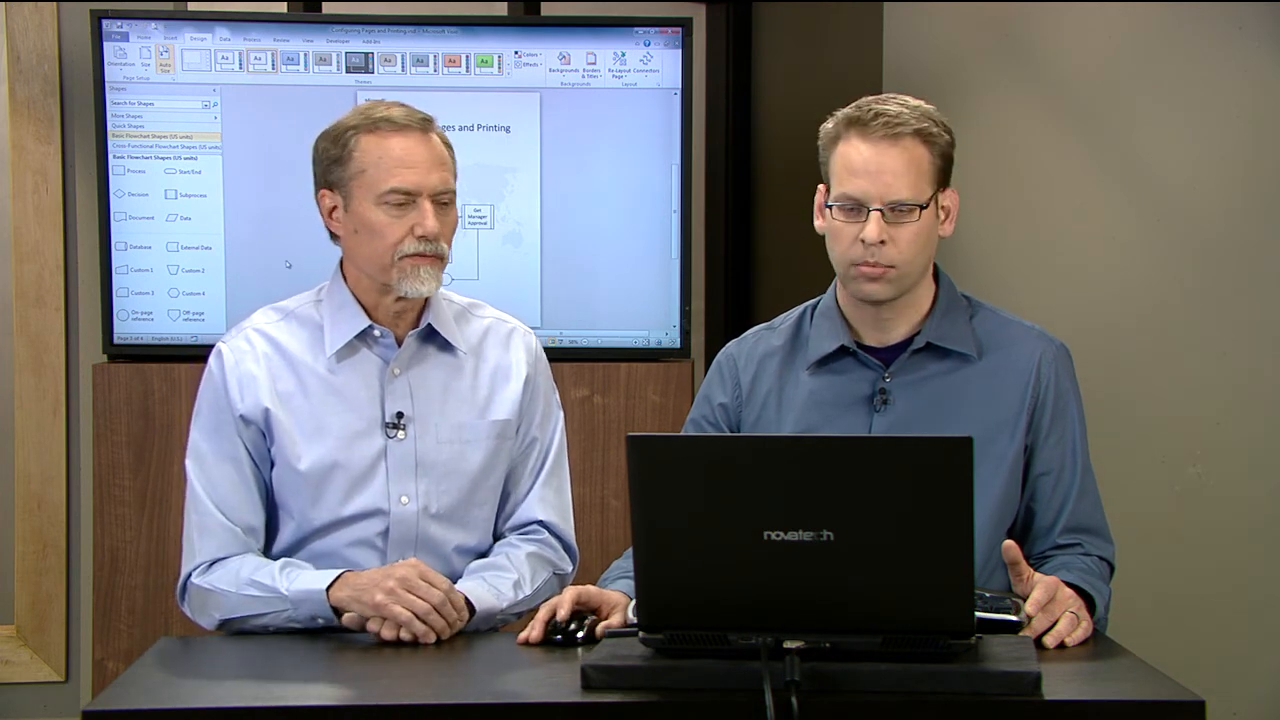